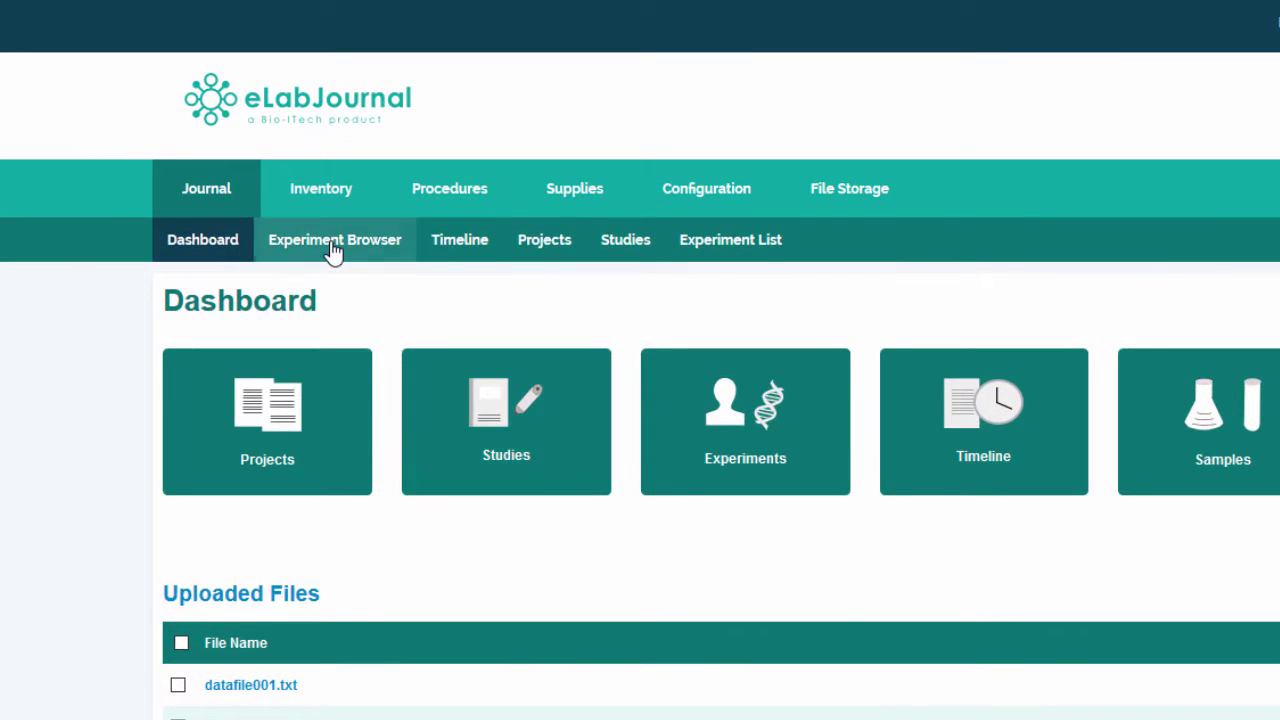
# Open the Characterization of MFP study in the experiment browser and start a new experiment there
pyautogui.click(332, 244)
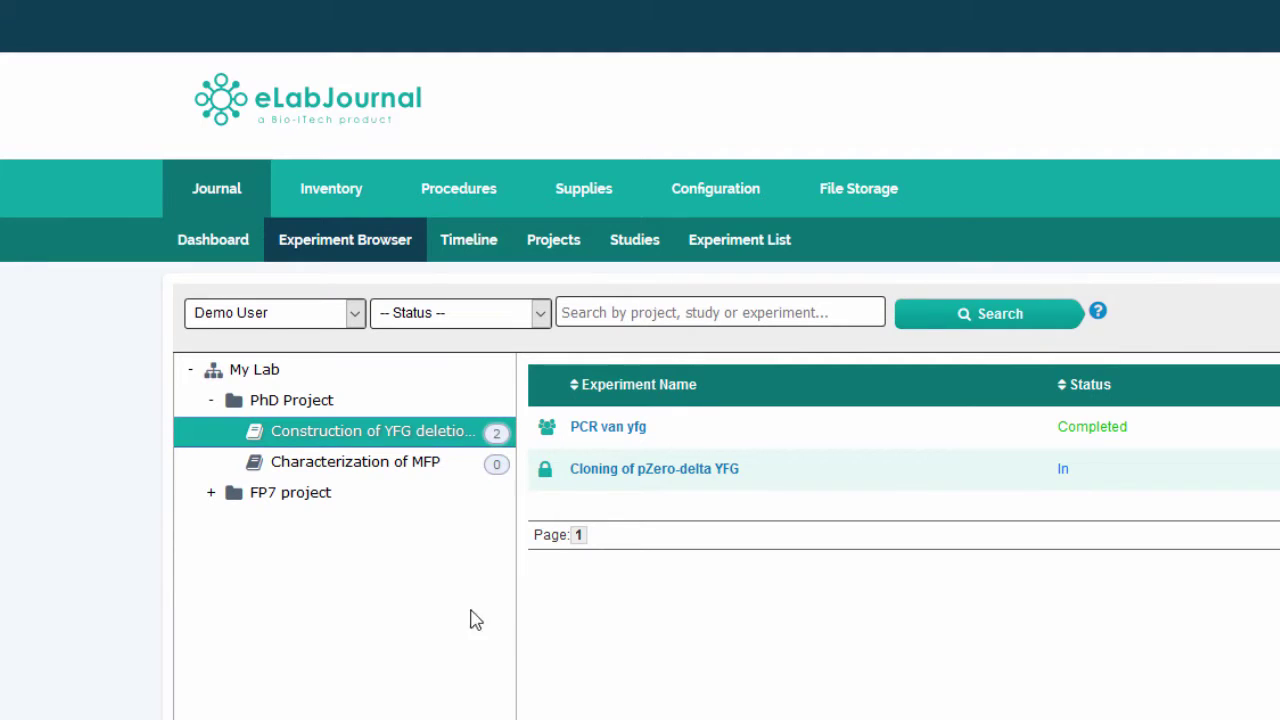
pyautogui.click(329, 462)
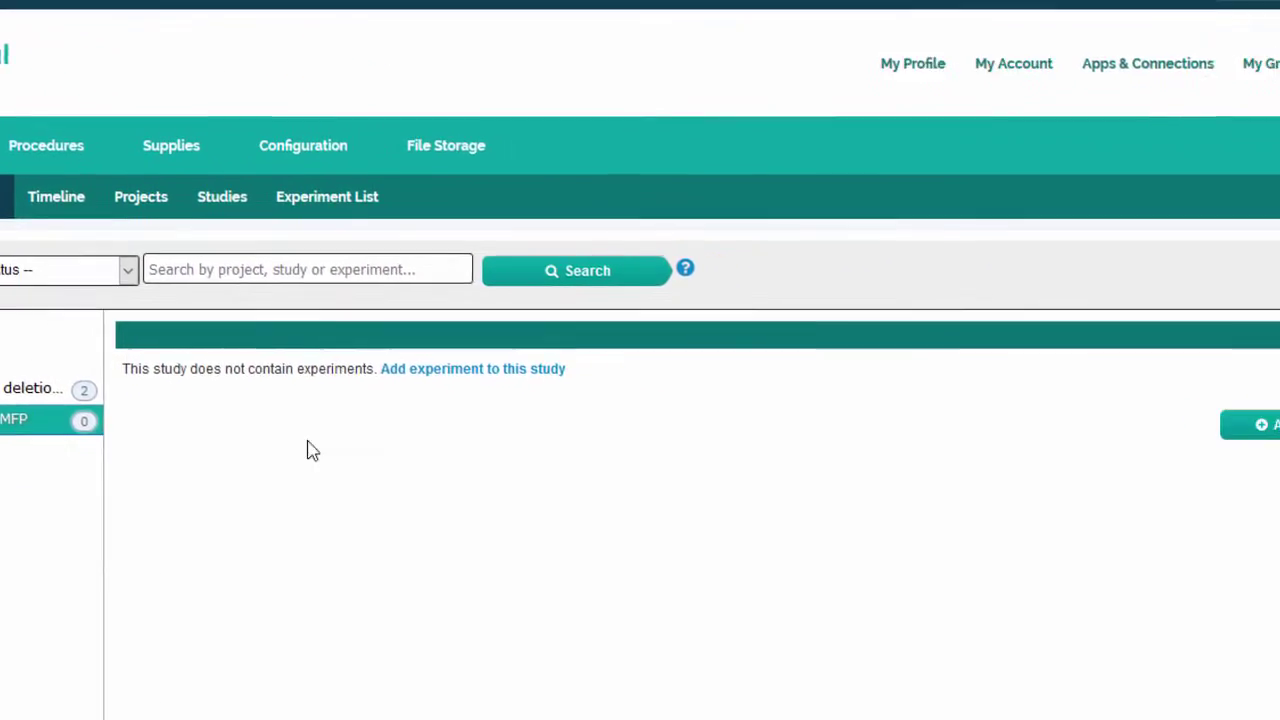
pyautogui.click(1232, 425)
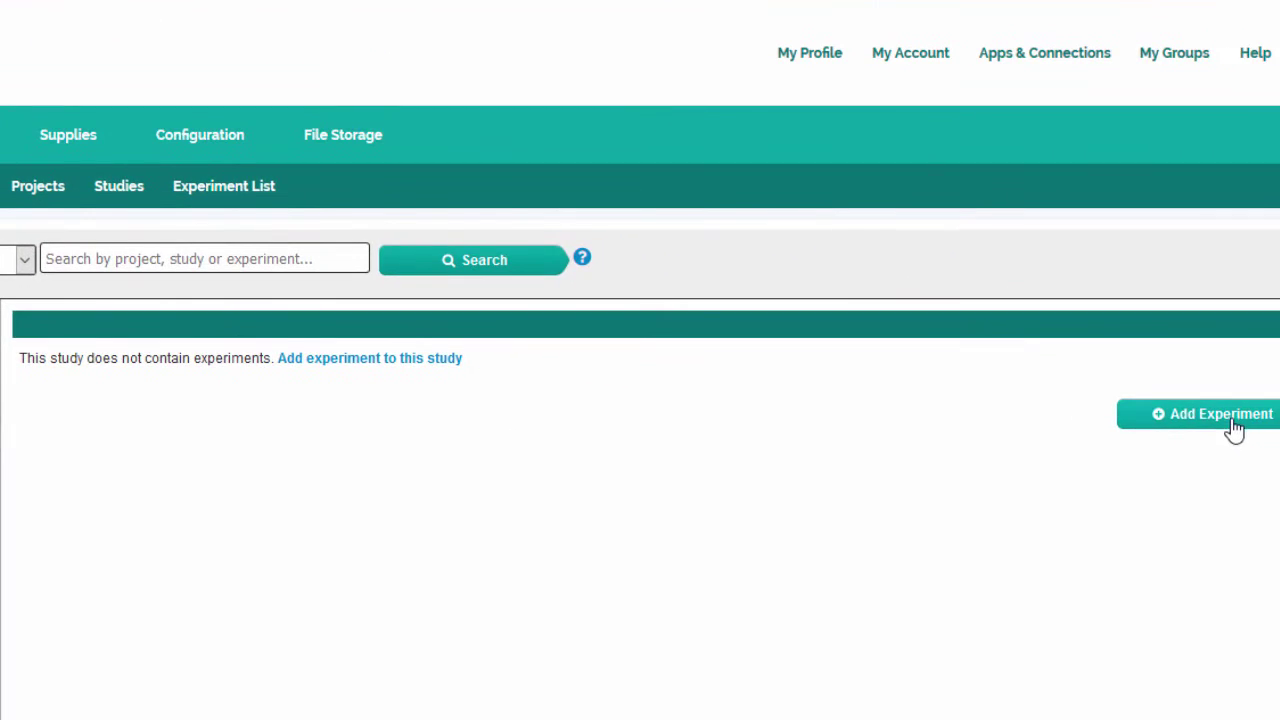
pyautogui.write('Expression of MF')
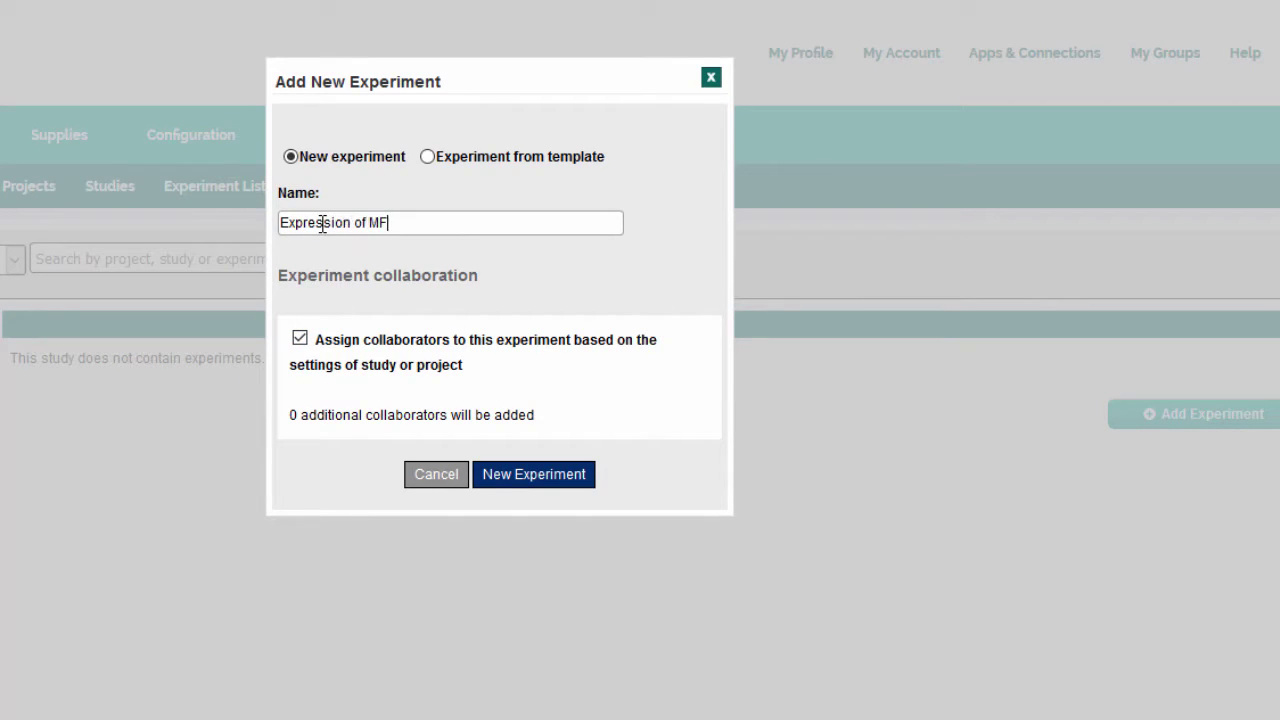
# Create the Expression of MFP experiment and add a section titled 'Expression of MFP in E.coli'
pyautogui.write('P')
pyautogui.click(586, 478)
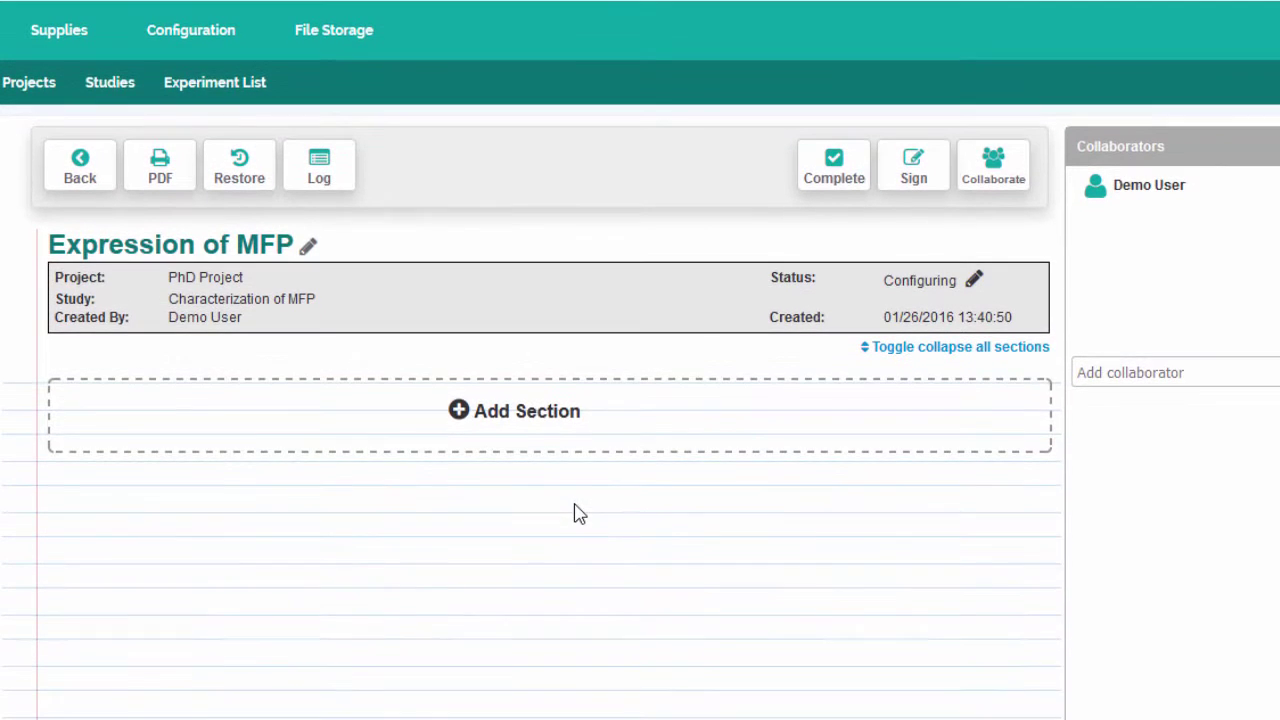
pyautogui.click(536, 434)
pyautogui.write('Expression of MFP in E.coli')
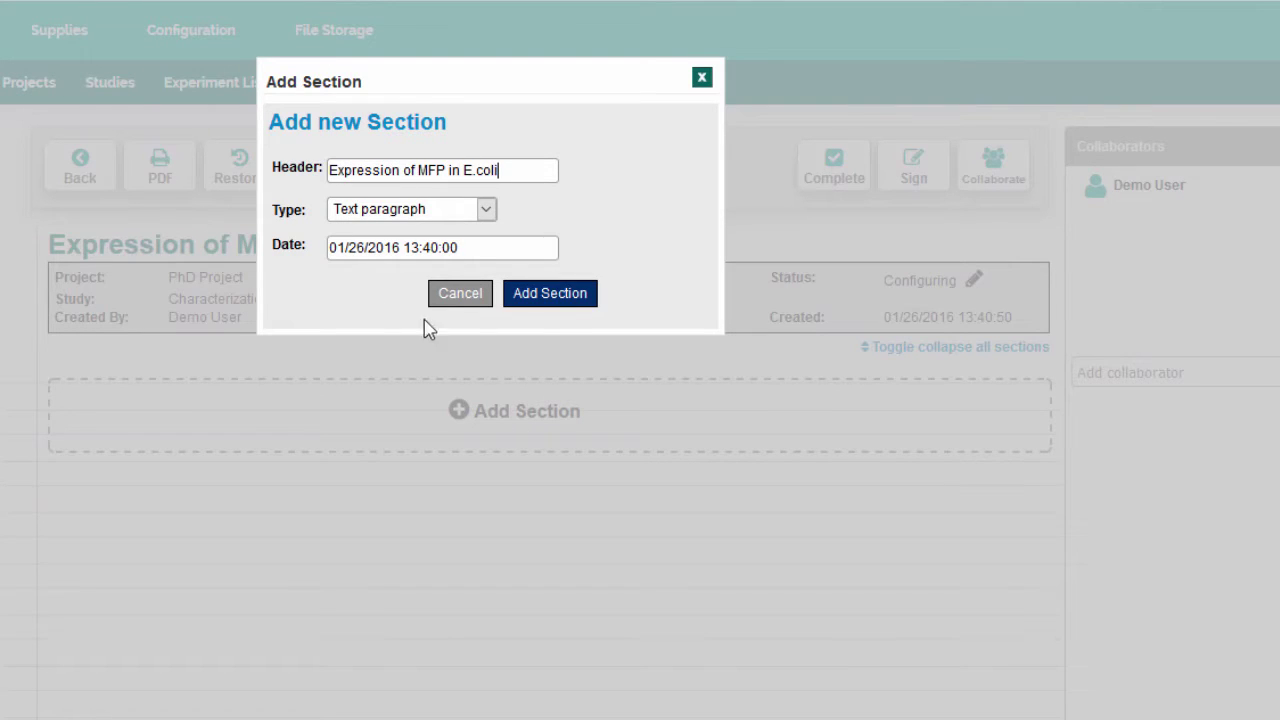
pyautogui.click(537, 297)
# Write the section text: overexpression of MFP from pET15-MFP, DH5α as negative control, and save it
pyautogui.click(940, 434)
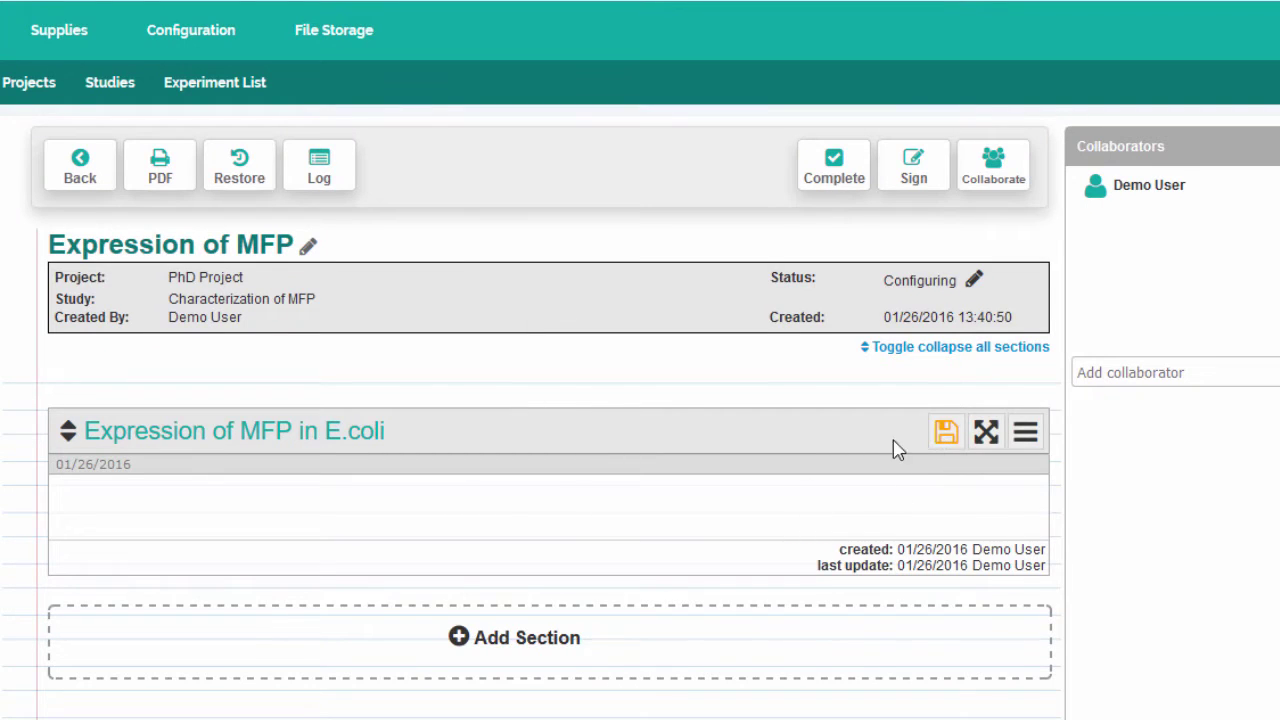
pyautogui.write('Overexp')
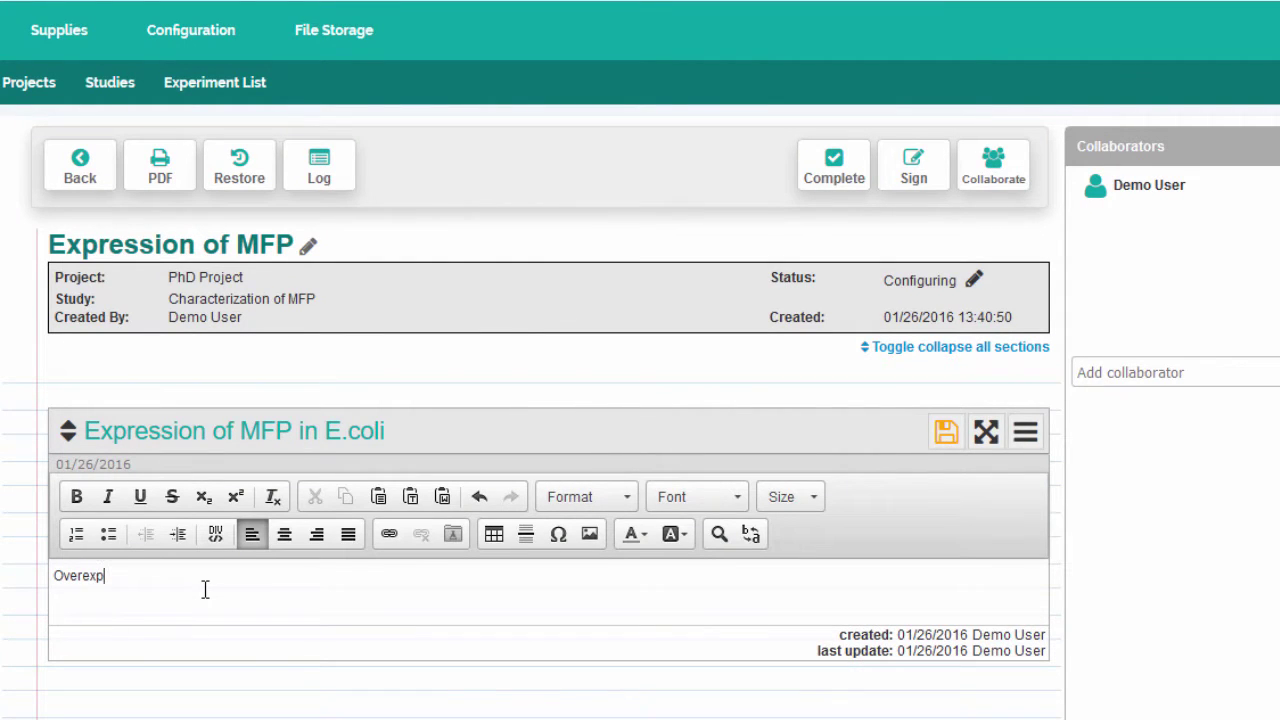
pyautogui.write('ression of MFP from pET15-MFP in E. coli')
pyautogui.press('Return')
pyautogui.write('Use DH5α a a negative control')
pyautogui.click(946, 436)
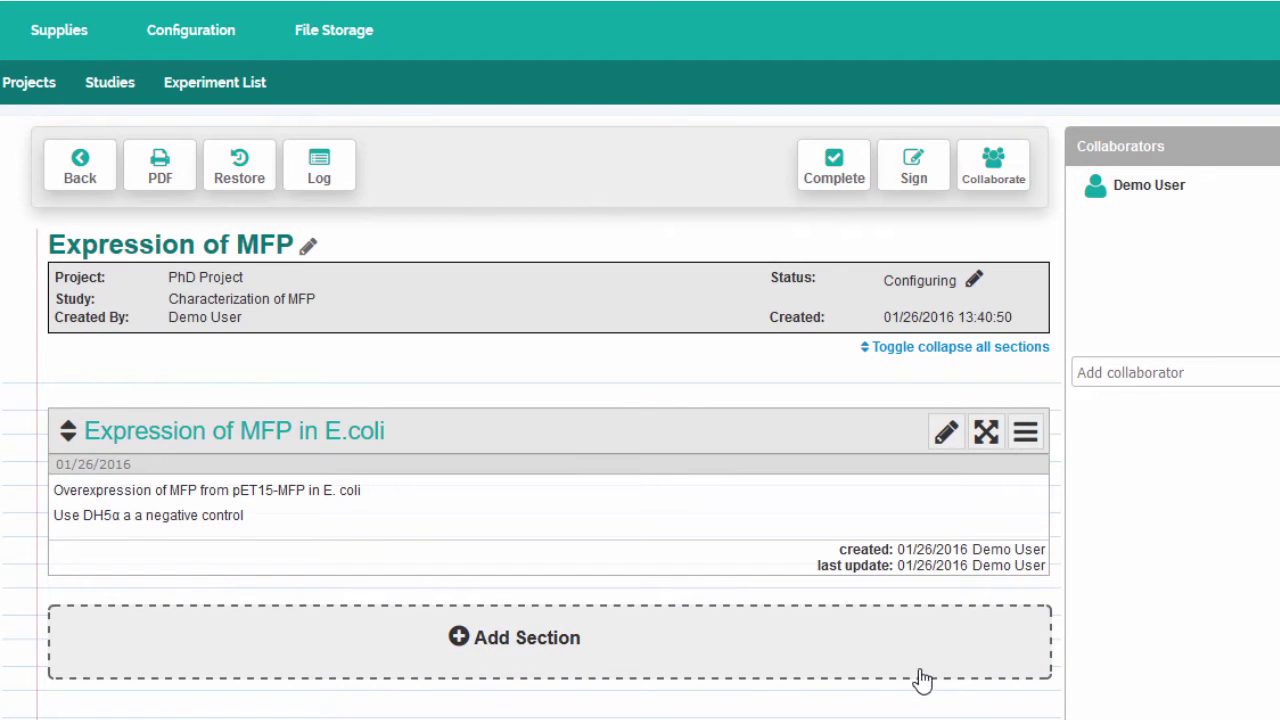
# Add a procedure-template section named 'prepare medium'
pyautogui.click(460, 648)
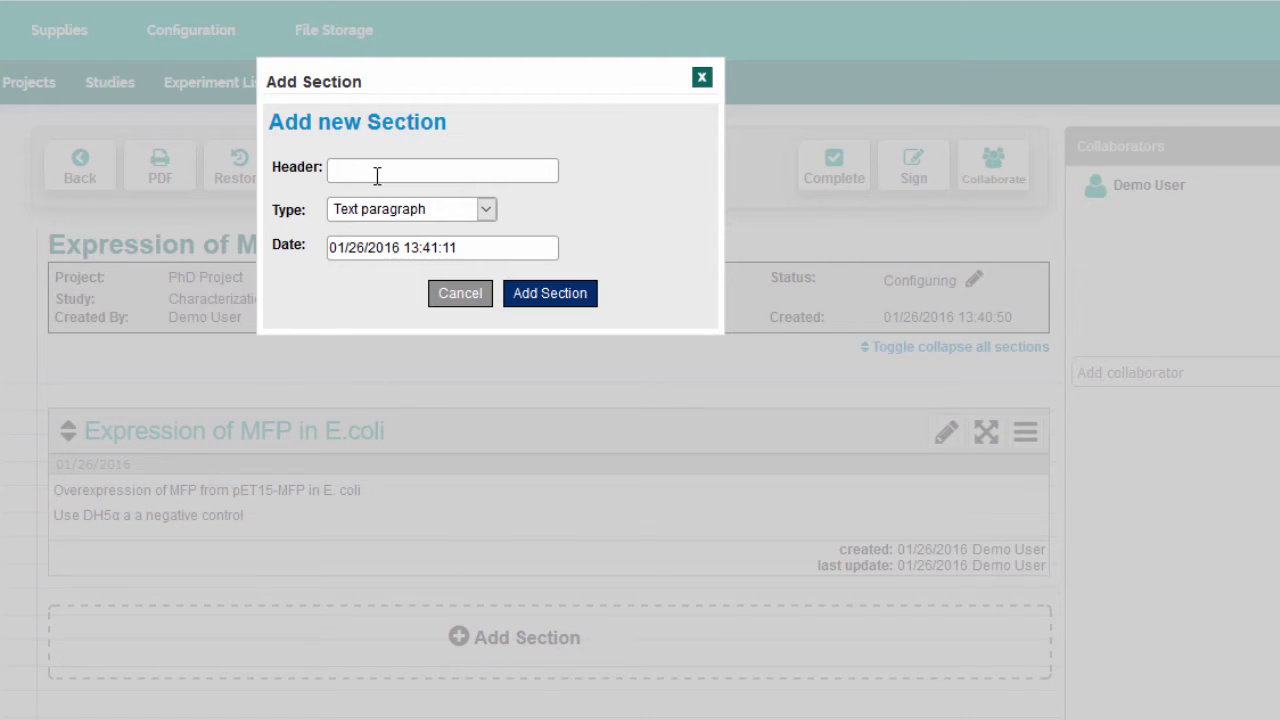
pyautogui.write('prepare medium')
pyautogui.click(418, 211)
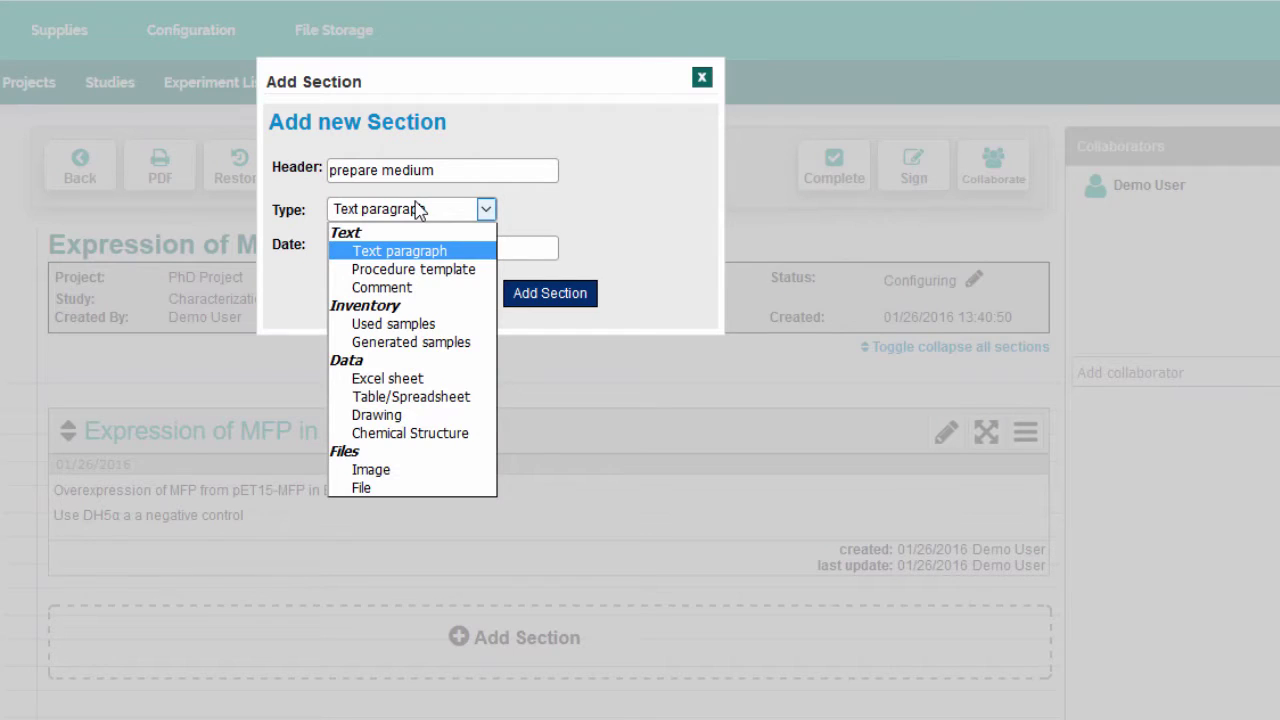
pyautogui.click(413, 269)
pyautogui.click(530, 298)
pyautogui.write('LB')
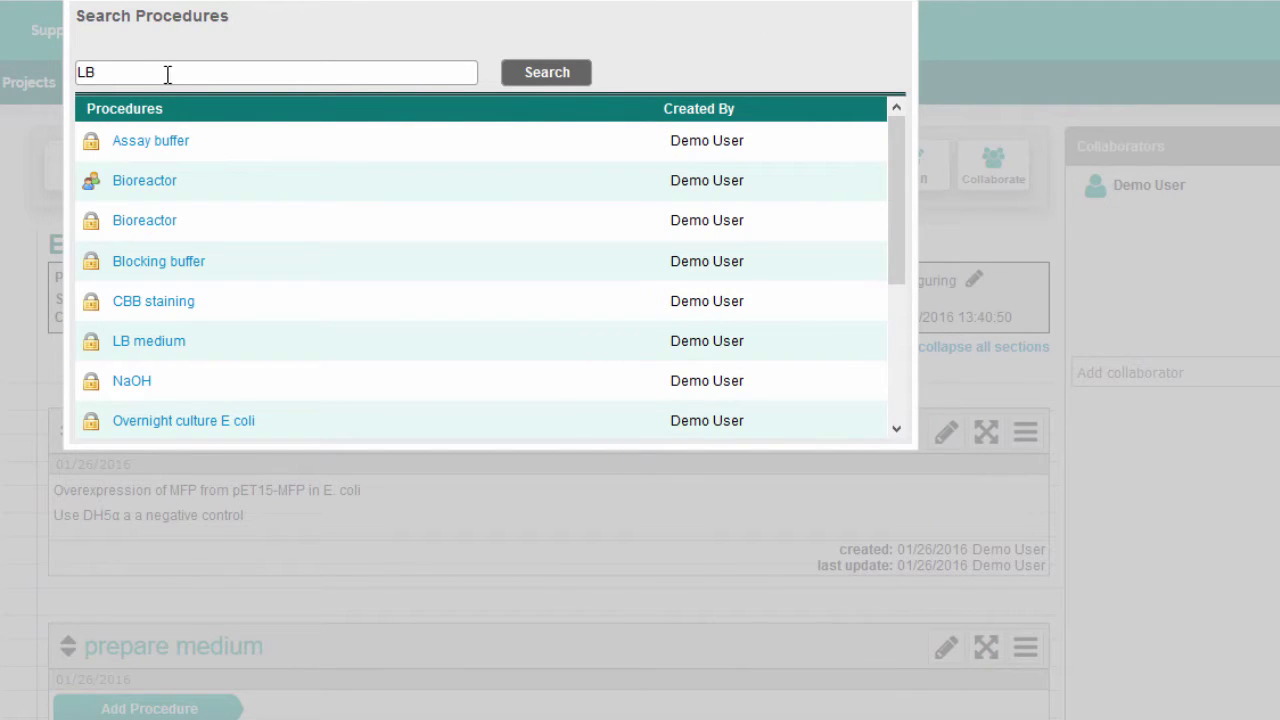
# Insert the LB medium procedure into the section, scaled to 5 L
pyautogui.click(515, 85)
pyautogui.click(150, 141)
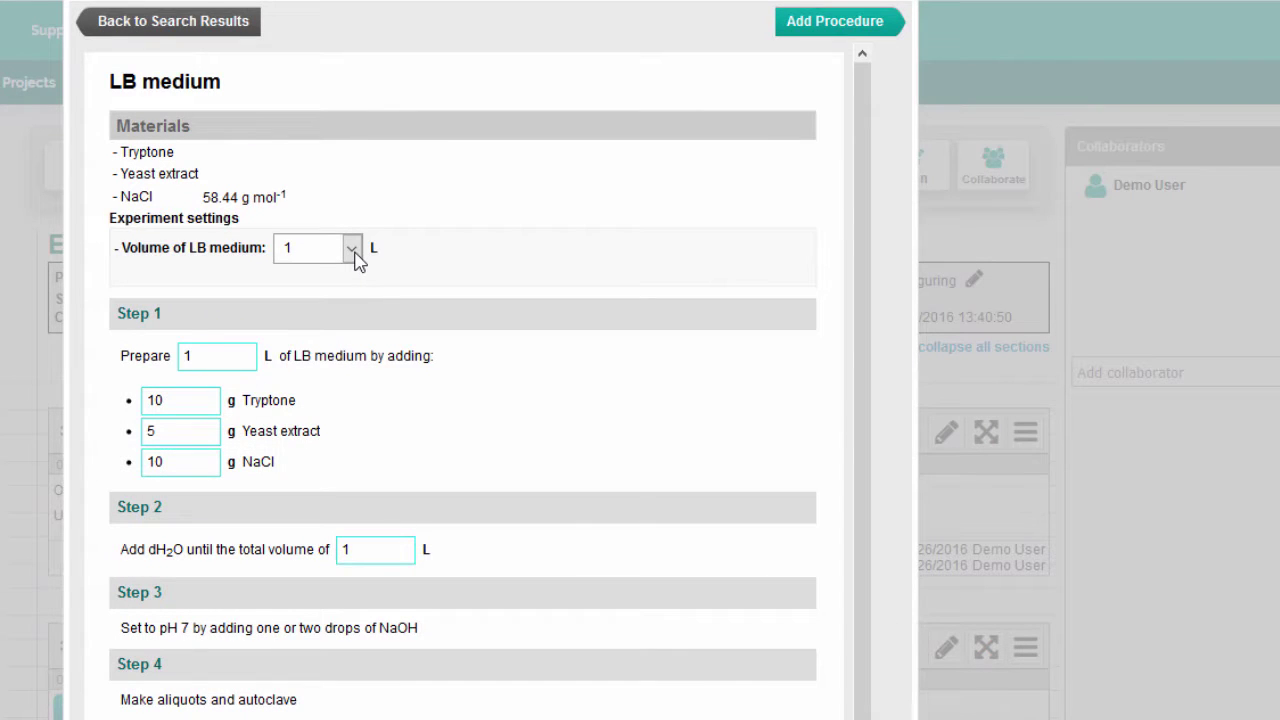
pyautogui.click(357, 260)
pyautogui.click(334, 306)
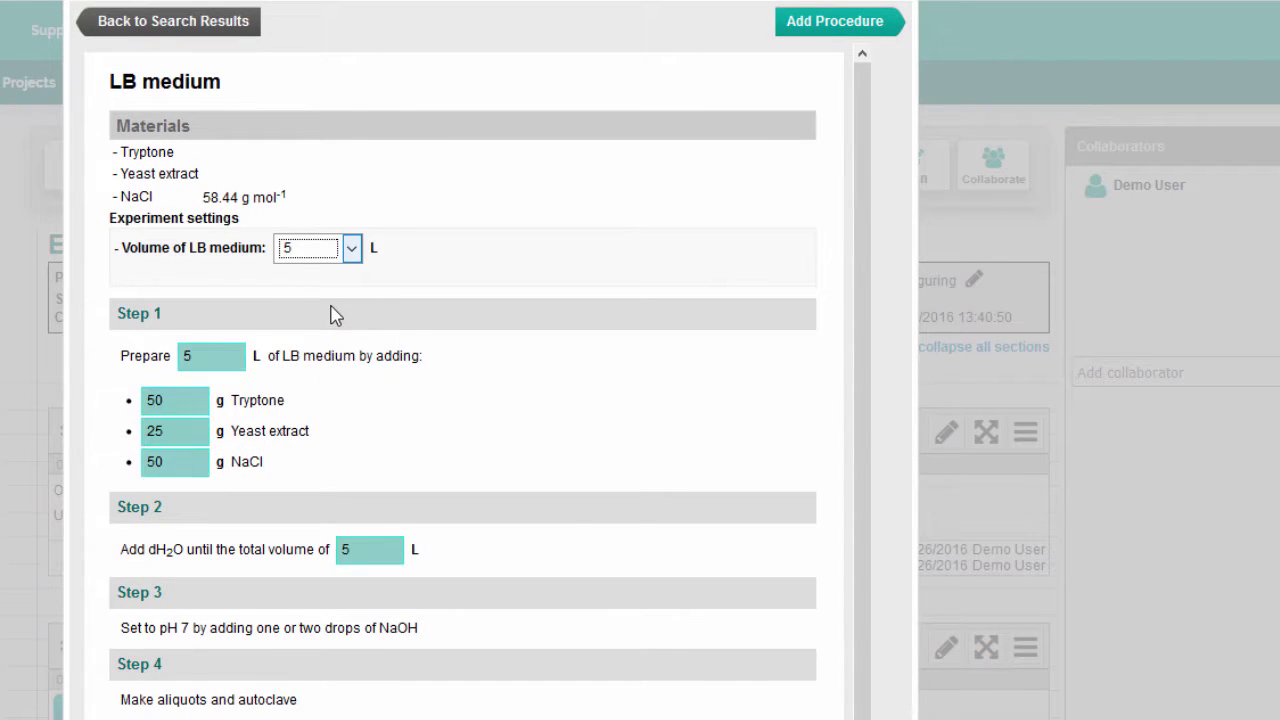
pyautogui.click(867, 22)
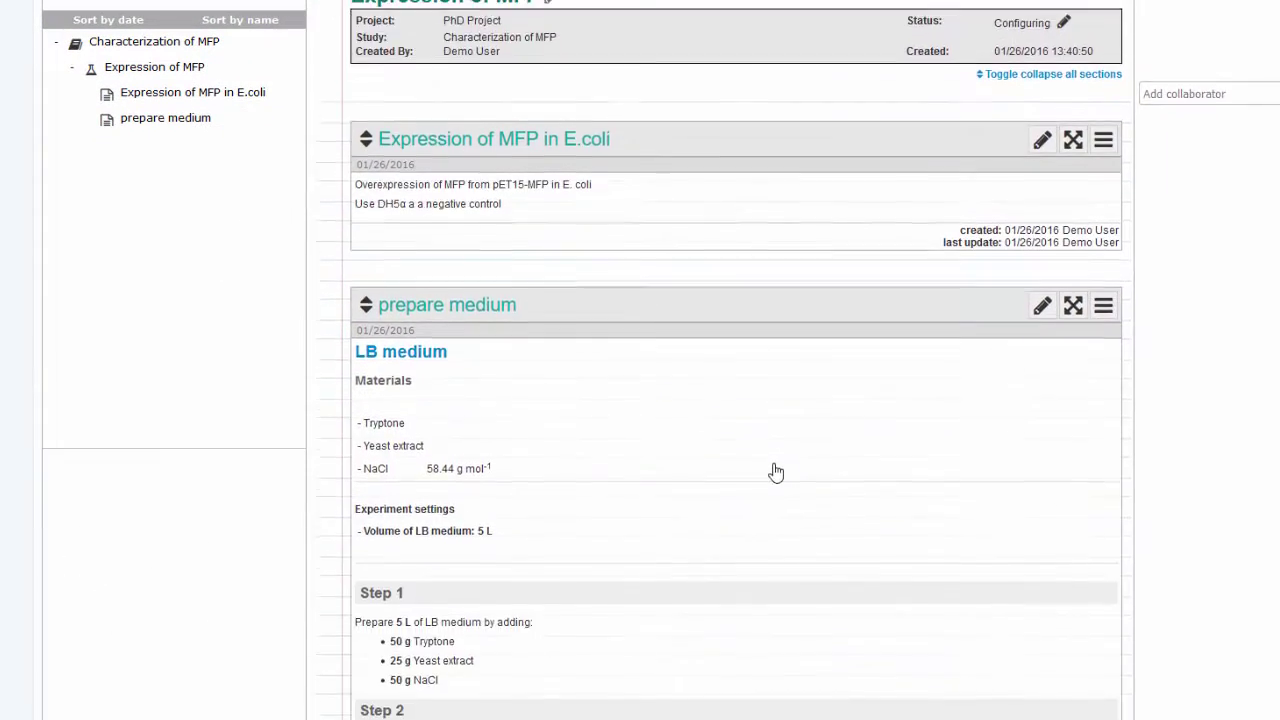
pyautogui.scroll(-2, 776, 472)
pyautogui.scroll(-2, 776, 472)
pyautogui.scroll(-1, 778, 478)
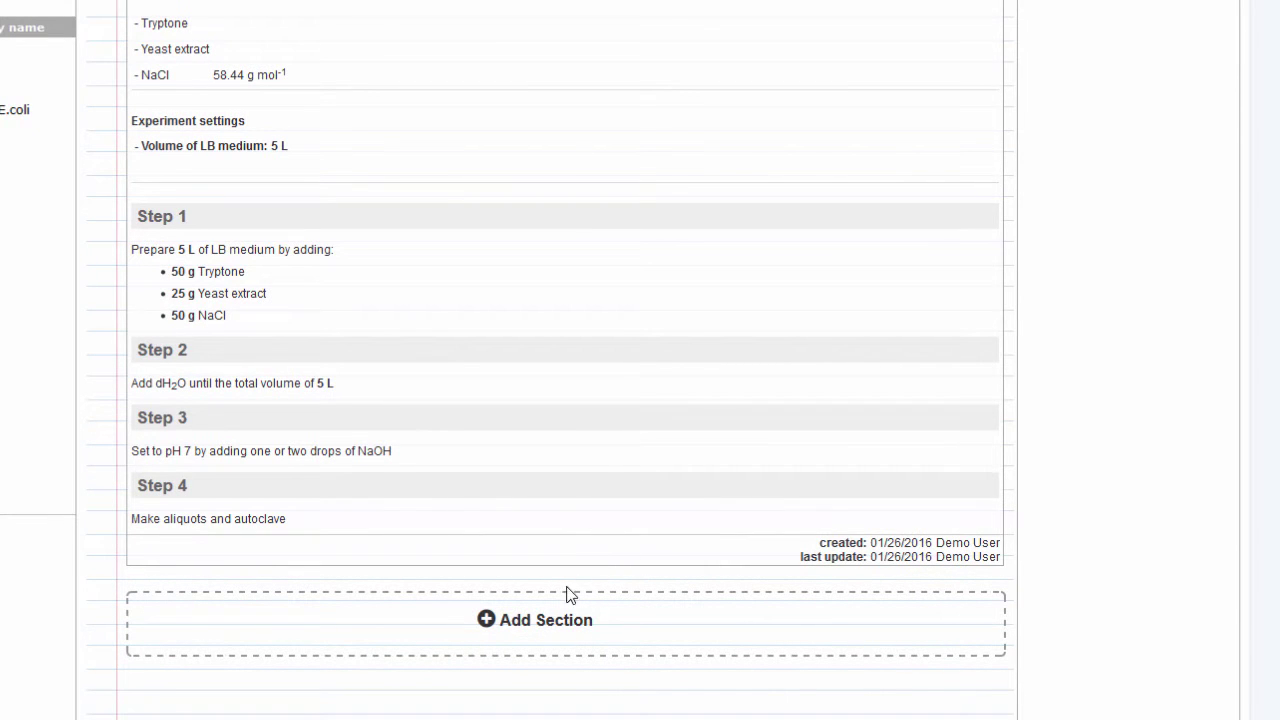
# Add a used-samples section named 'Strains used'
pyautogui.click(563, 620)
pyautogui.write('Strains used')
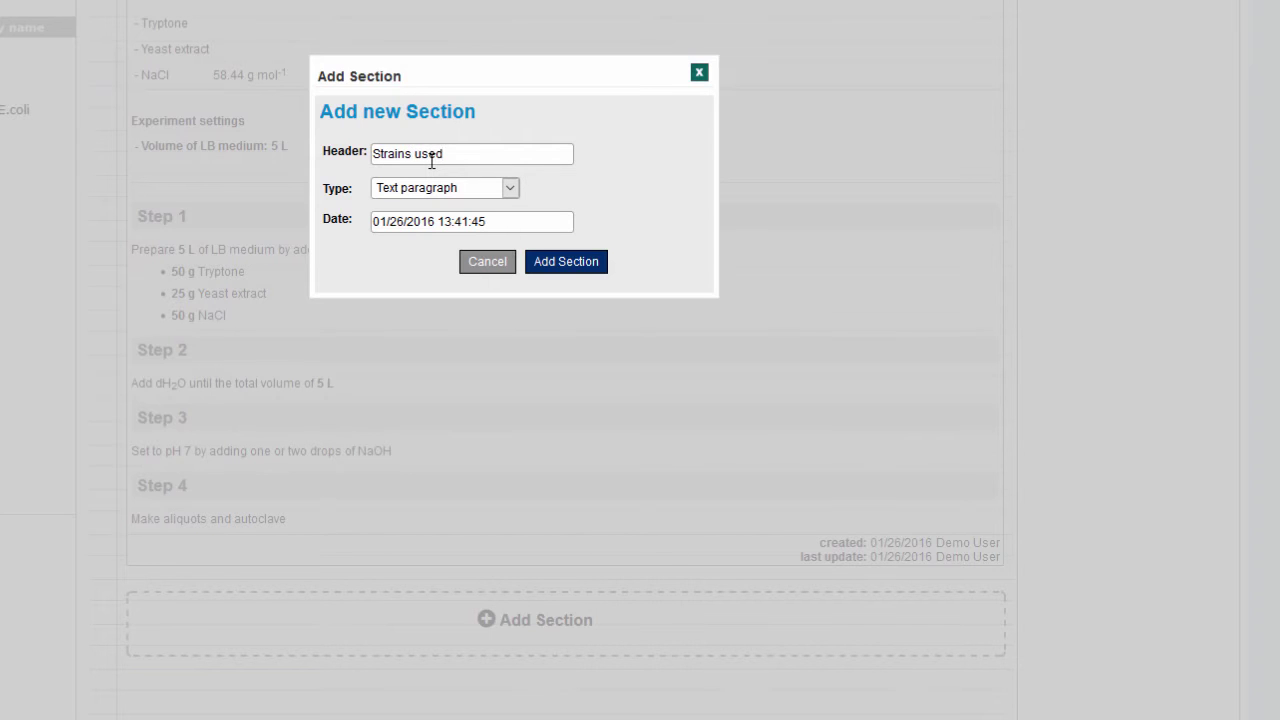
pyautogui.click(511, 189)
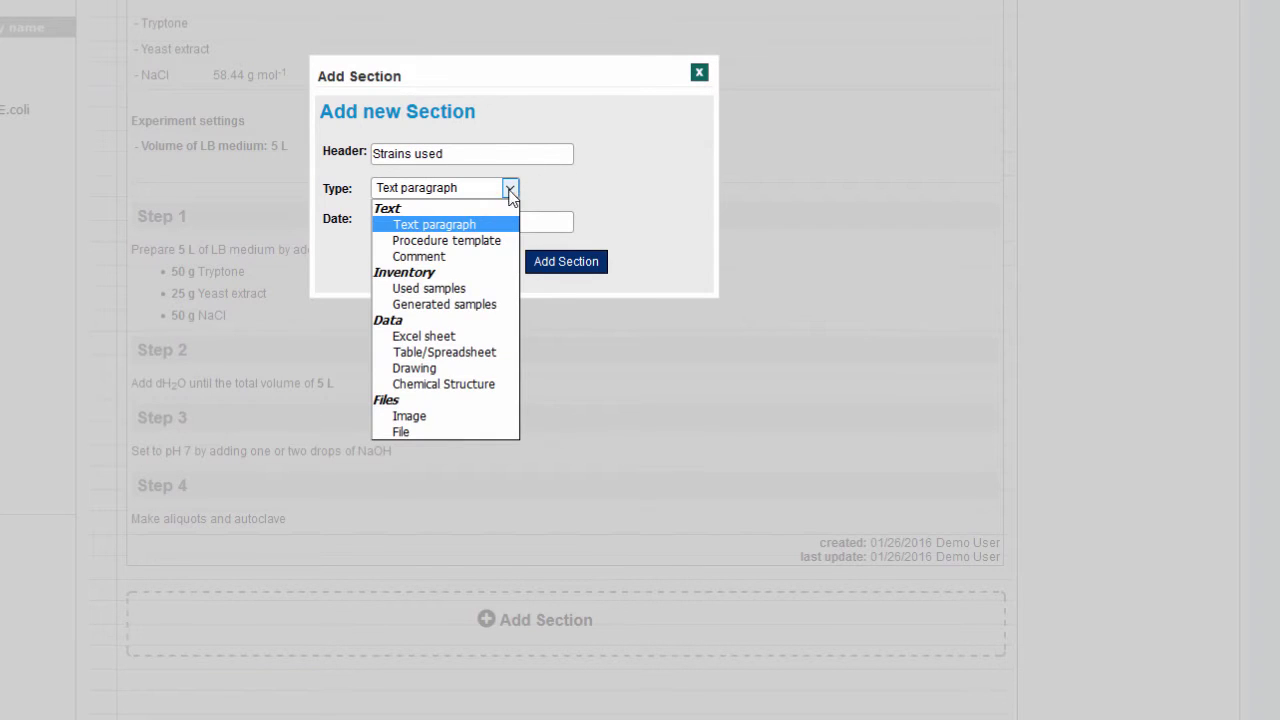
pyautogui.click(445, 288)
pyautogui.click(585, 266)
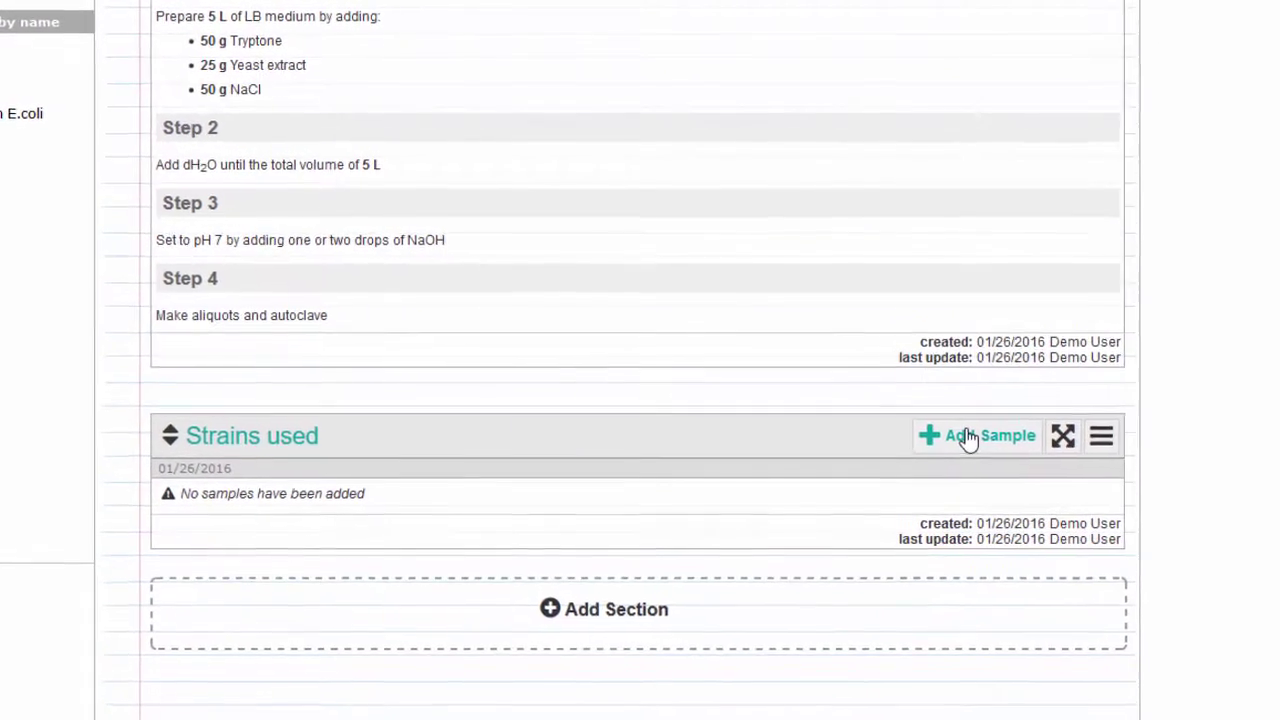
# Find the E. coli pET15-MFP sample by searching 'MFP' and add it to Strains used
pyautogui.click(920, 424)
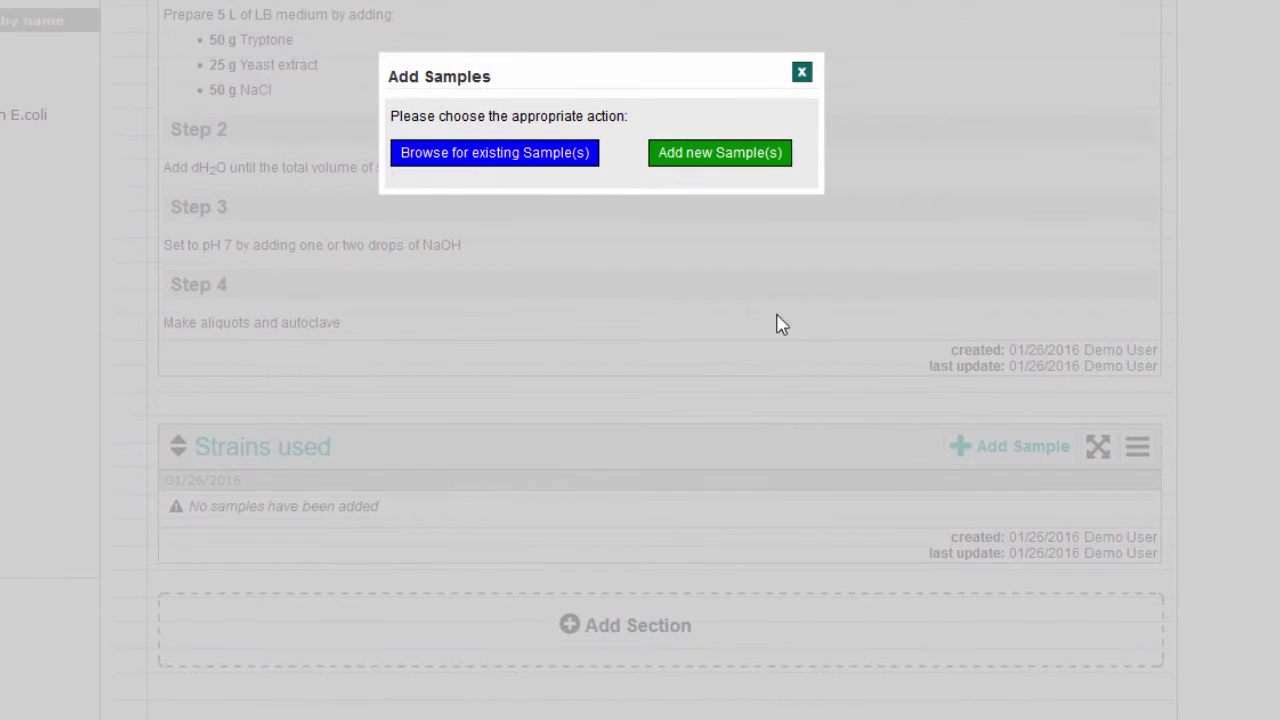
pyautogui.click(565, 160)
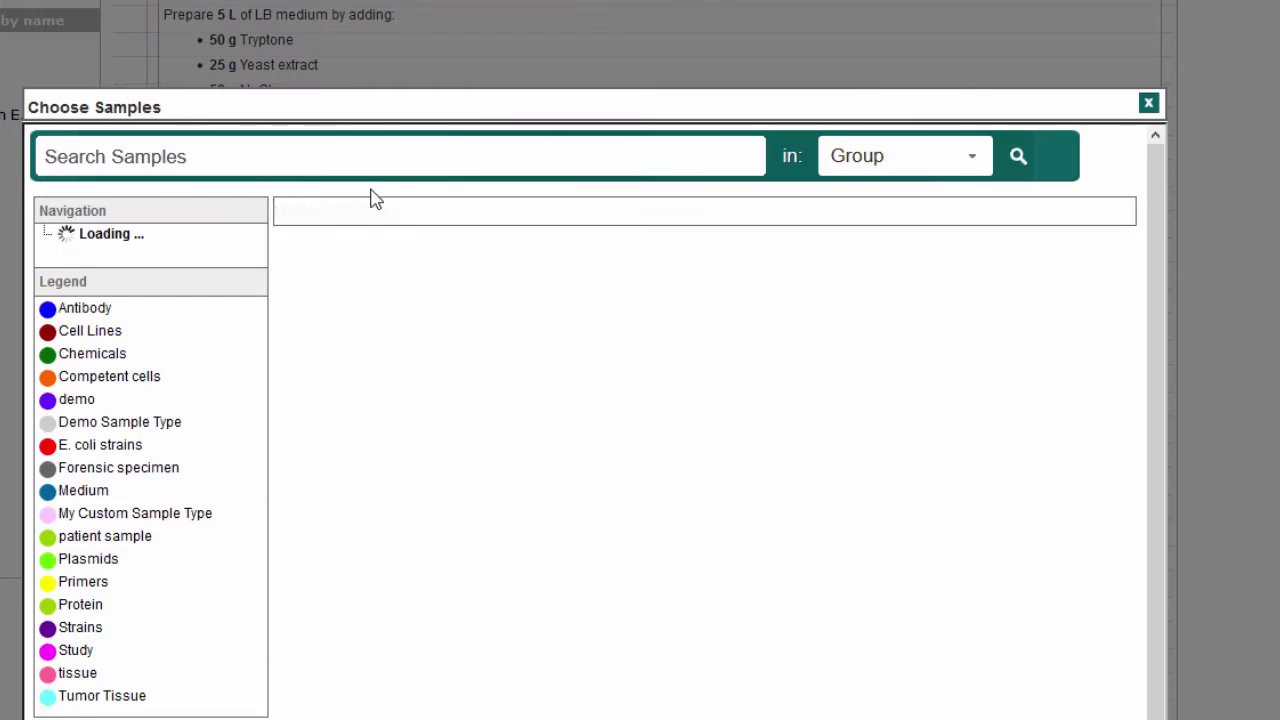
pyautogui.write('M')
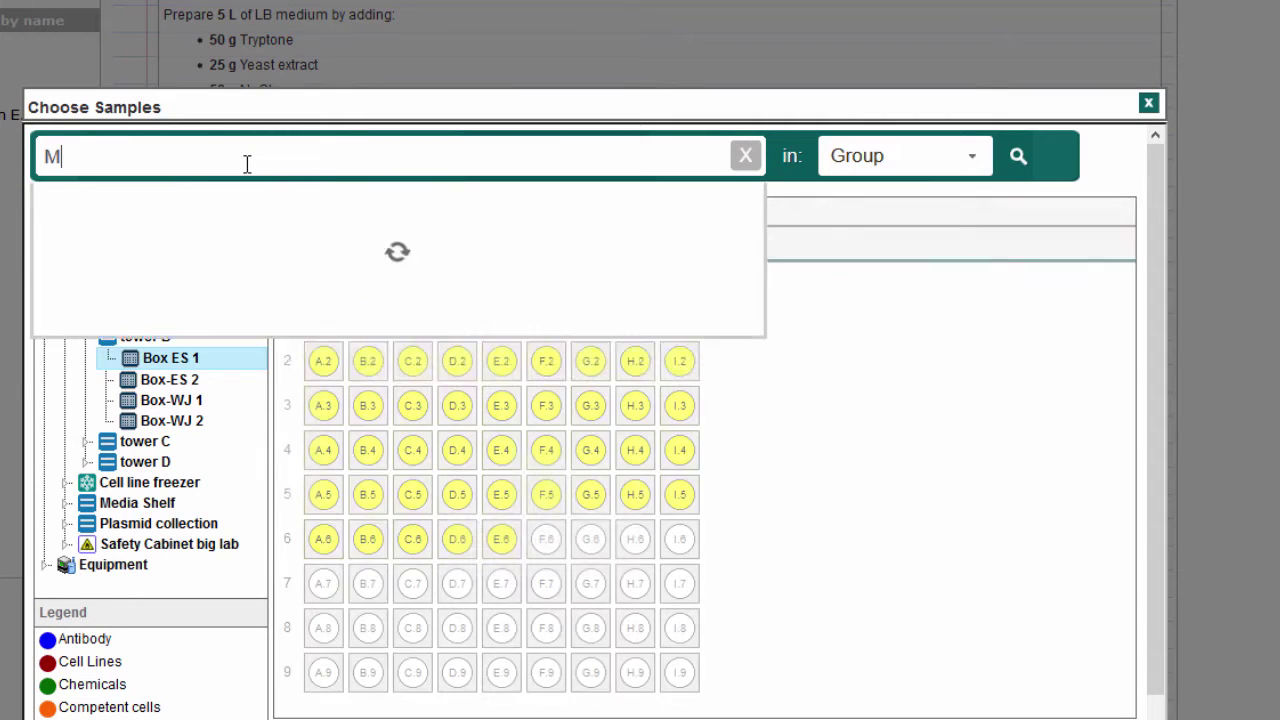
pyautogui.write('FP')
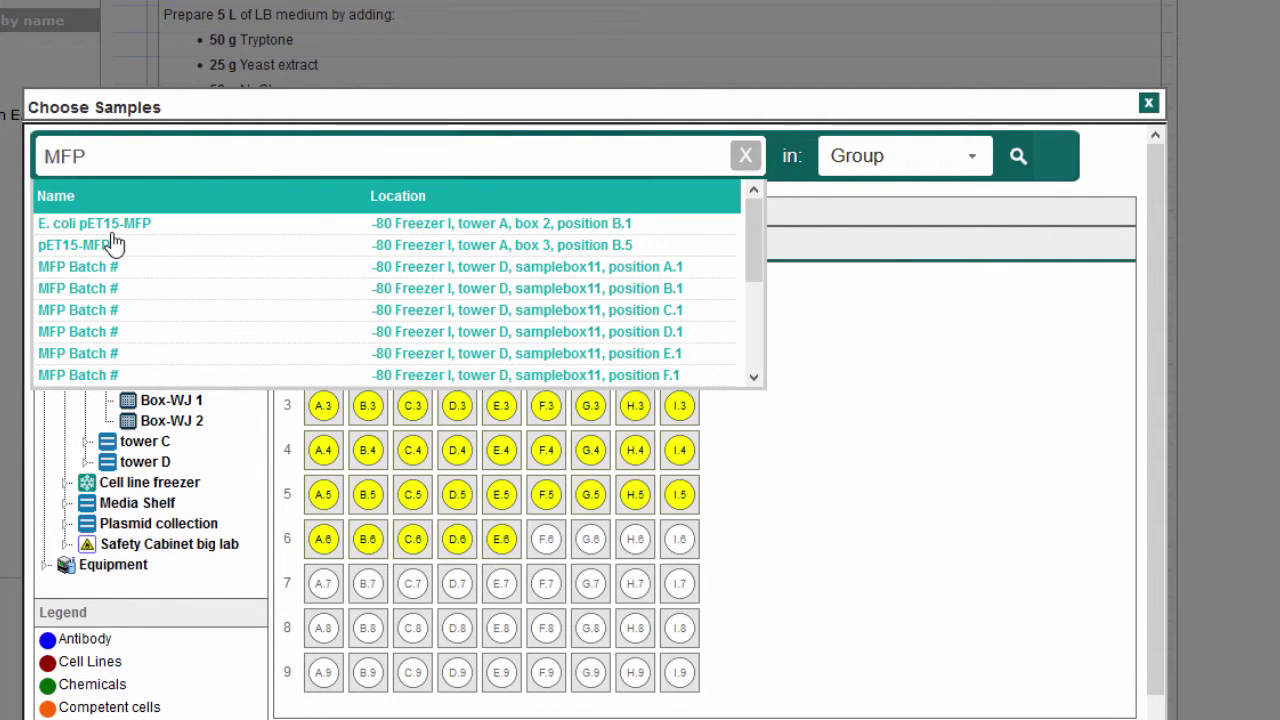
pyautogui.click(90, 226)
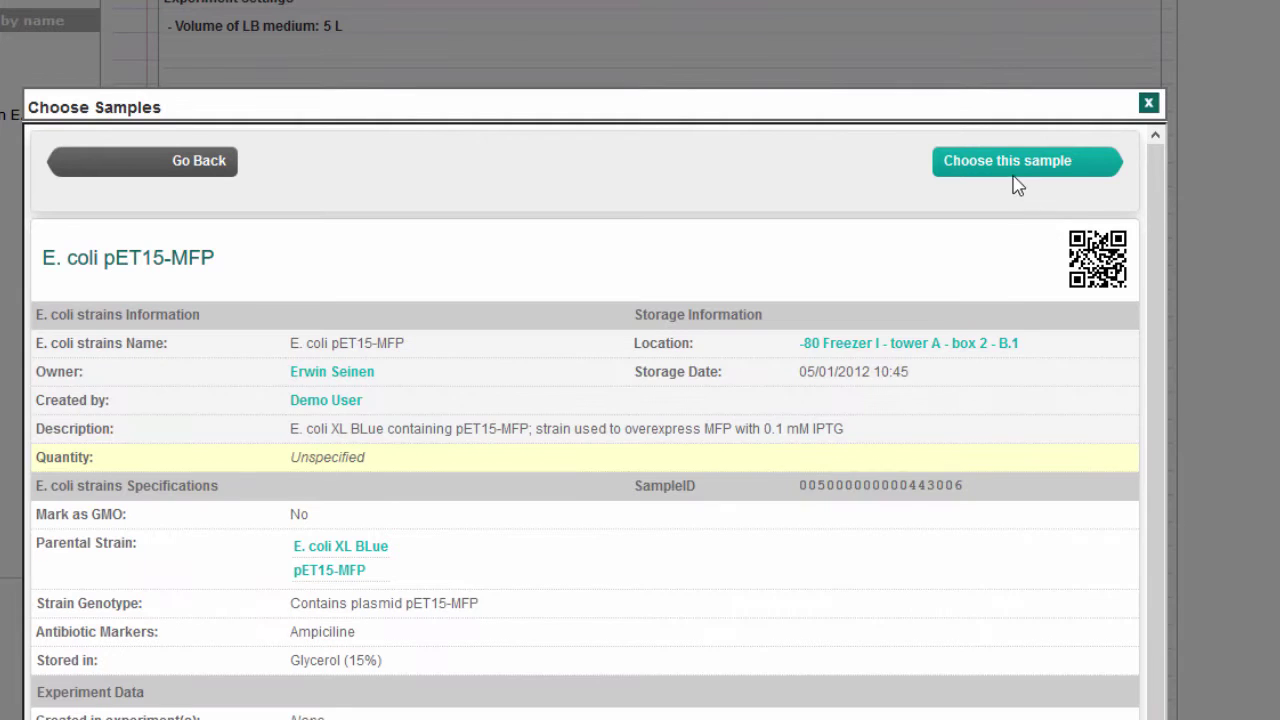
pyautogui.click(1012, 168)
pyautogui.scroll(-3, 1010, 590)
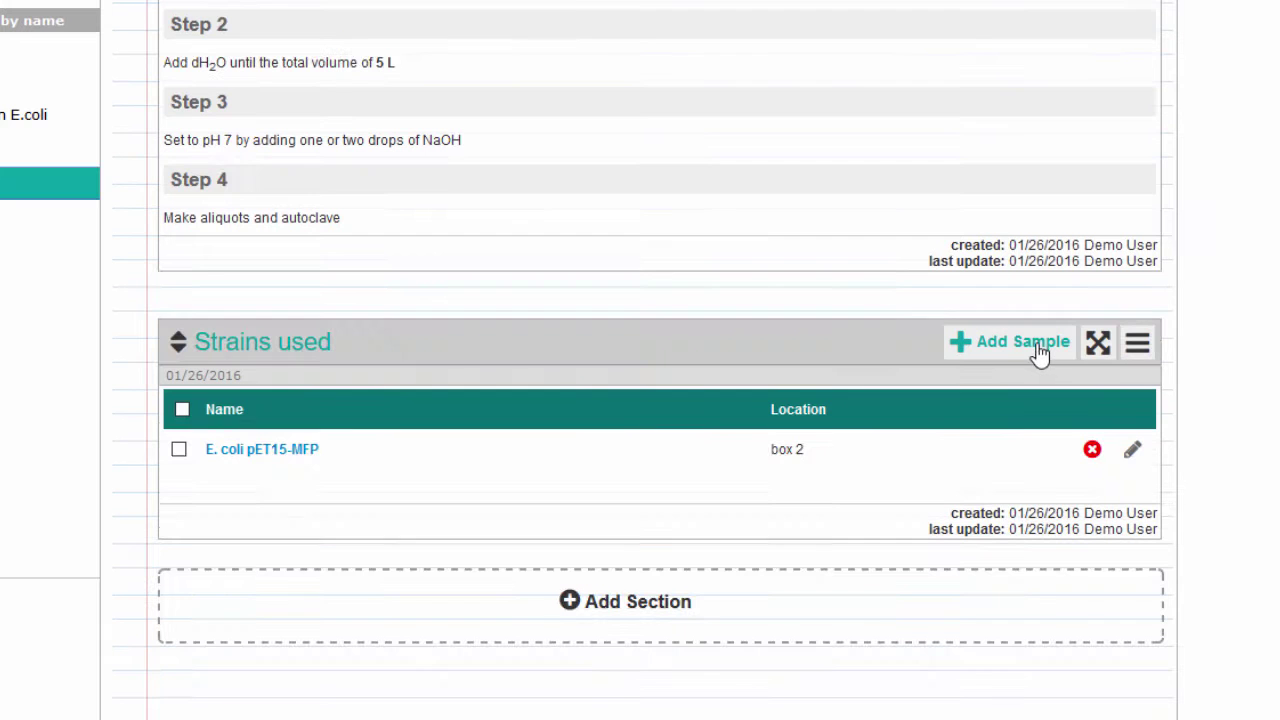
# Create a new E. coli strain sample named DH5α for Strains used
pyautogui.click(1020, 342)
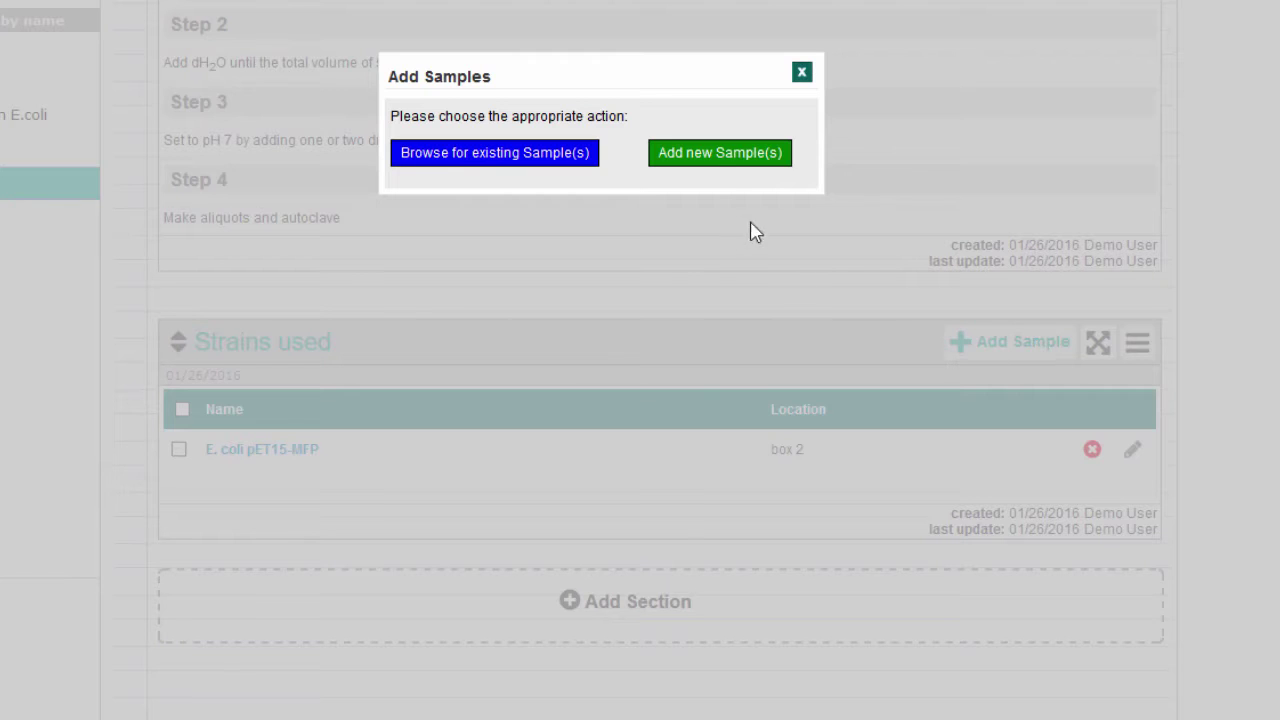
pyautogui.click(708, 156)
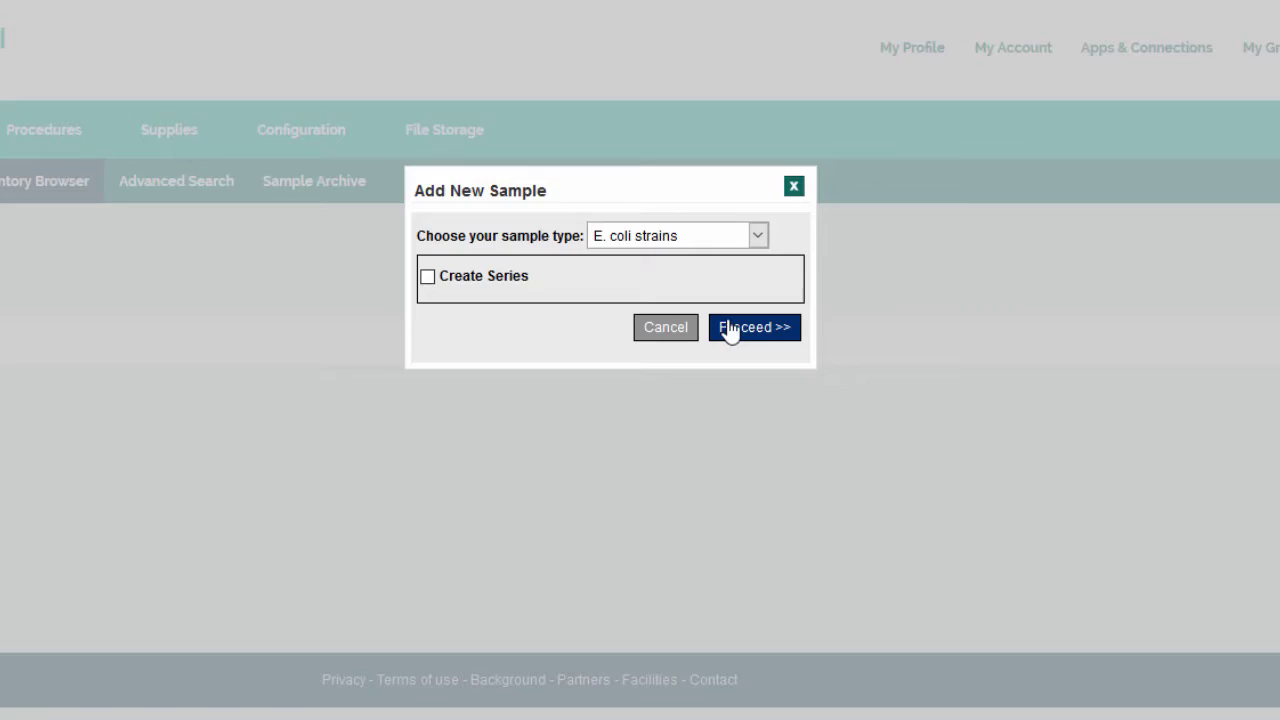
pyautogui.click(731, 329)
pyautogui.click(217, 355)
pyautogui.write('DH5')
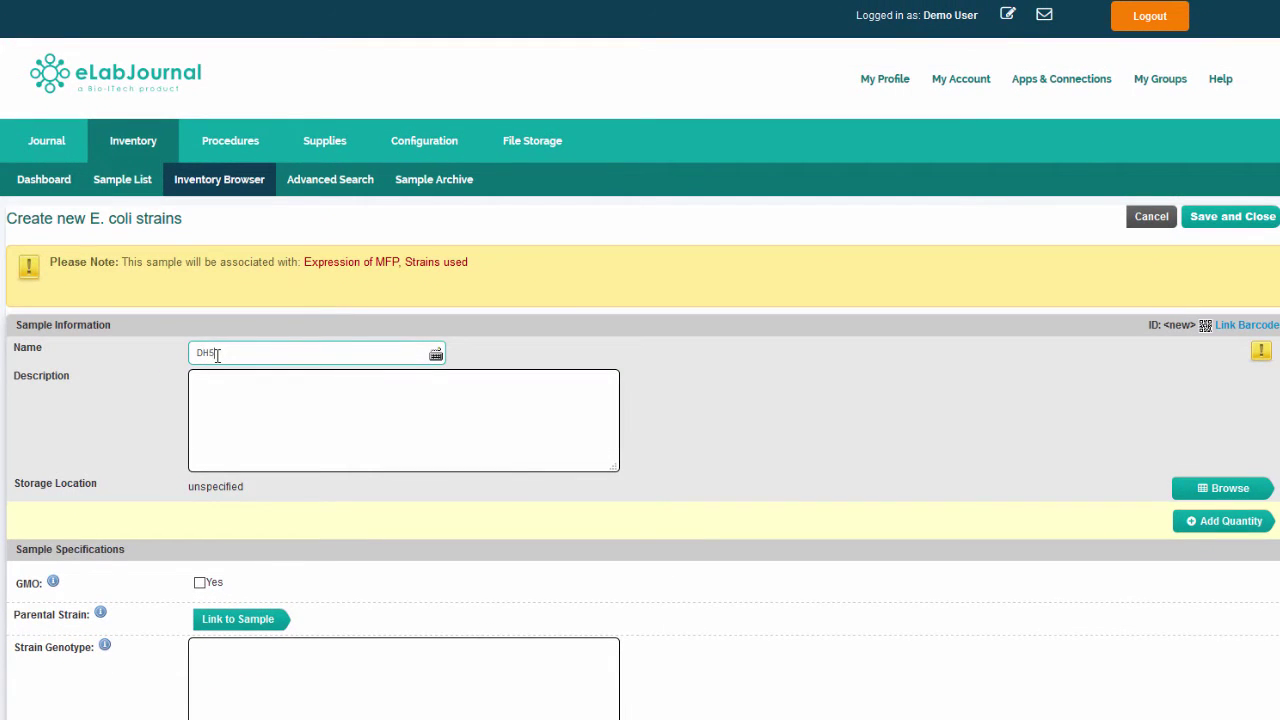
pyautogui.click(436, 355)
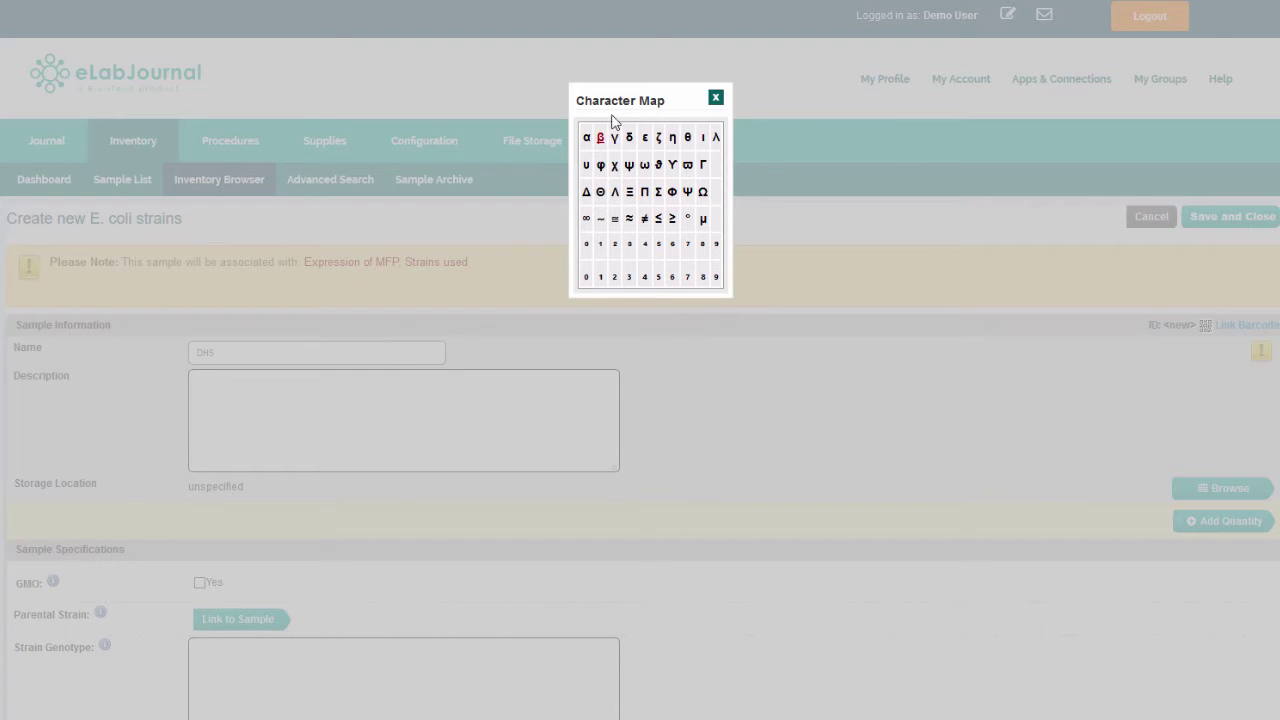
pyautogui.click(589, 139)
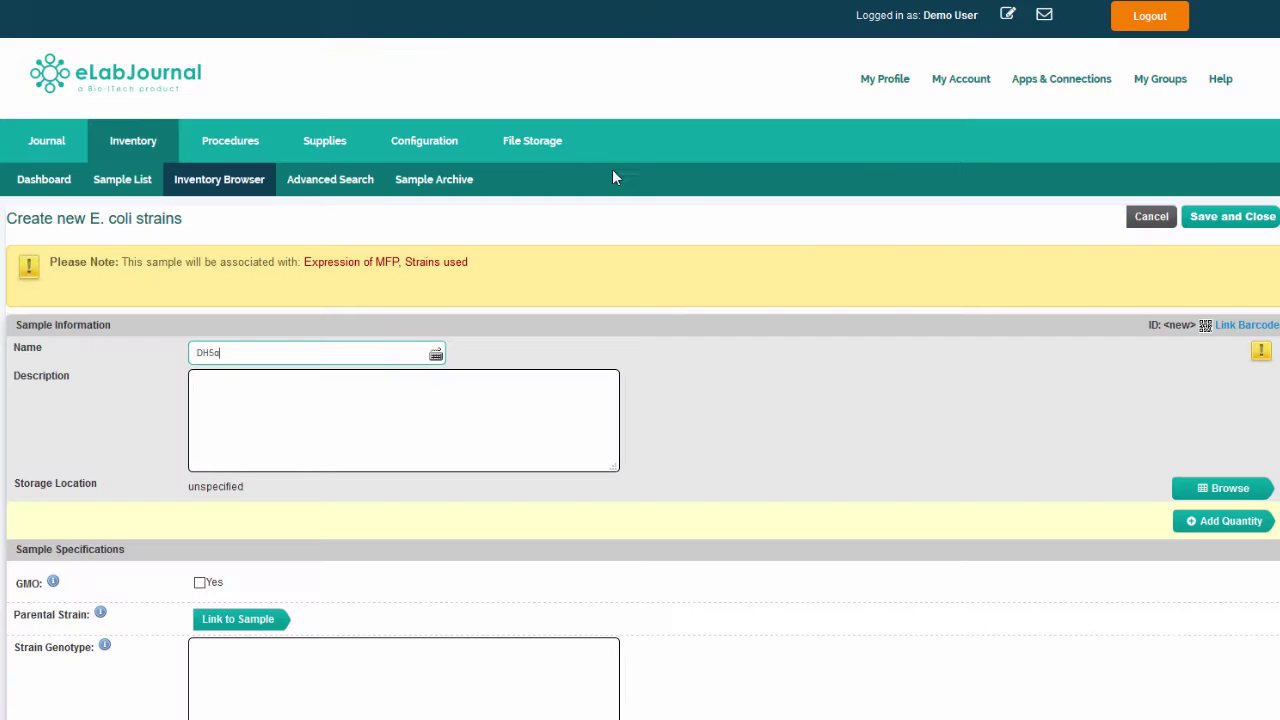
# Store the DH5α strain at position D1 of Box ES 1 and save it
pyautogui.click(1186, 490)
pyautogui.click(561, 184)
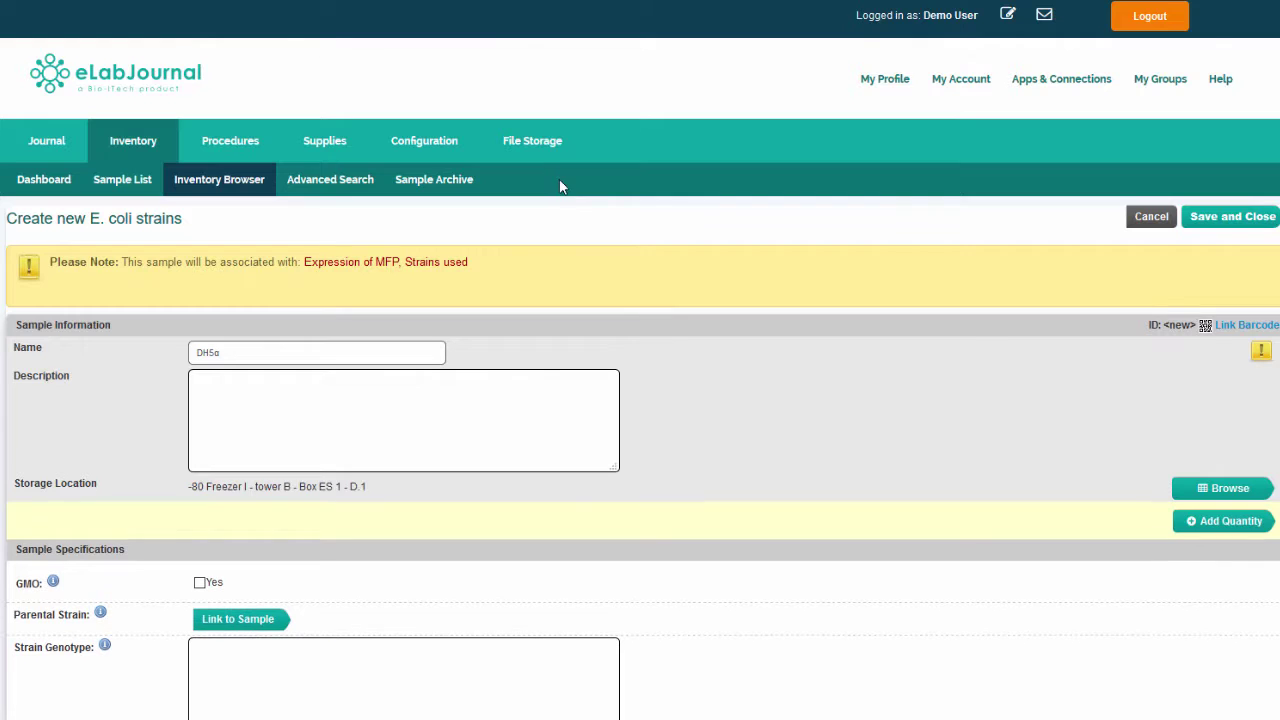
pyautogui.click(1224, 222)
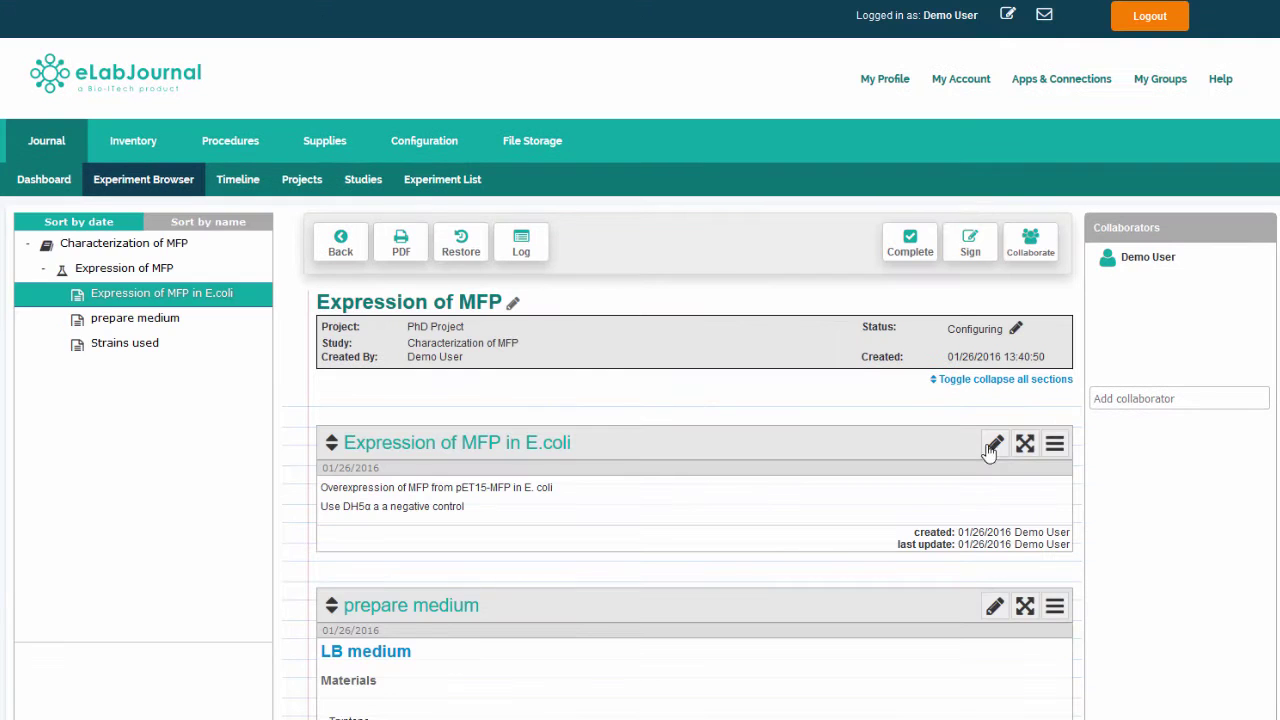
# Add a File section named 'data files'
pyautogui.click(146, 352)
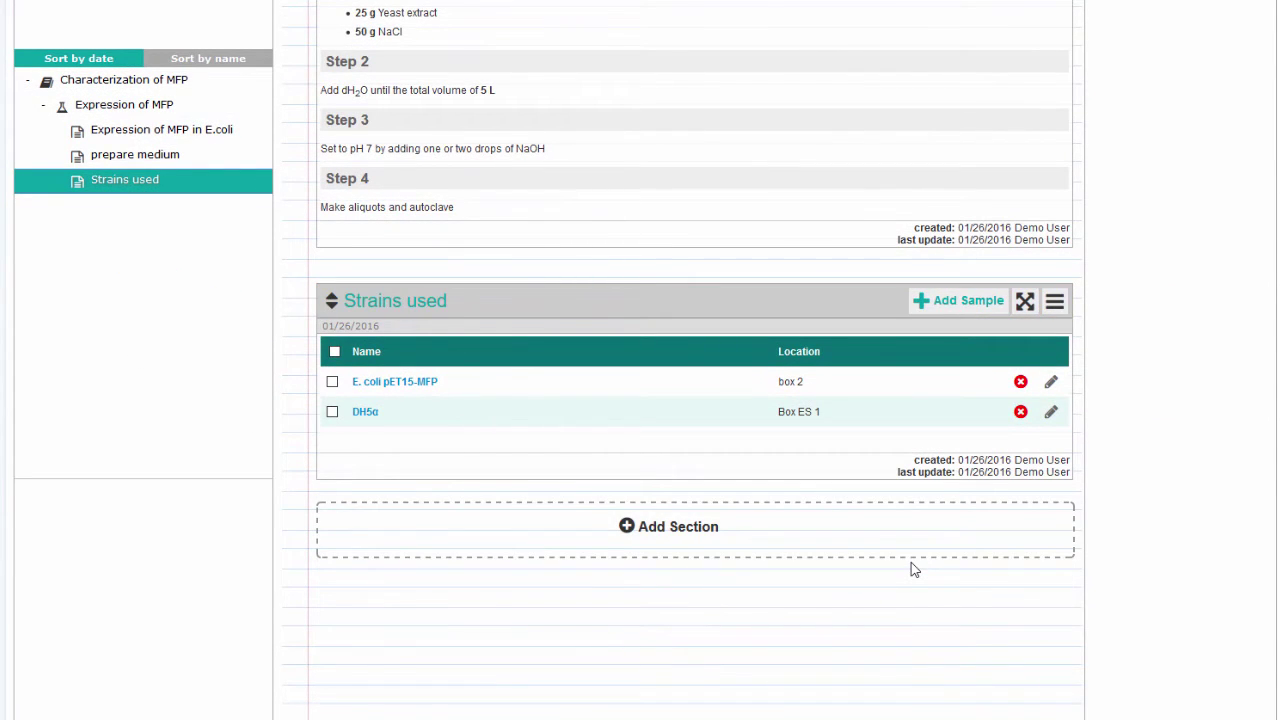
pyautogui.click(857, 550)
pyautogui.write('data files')
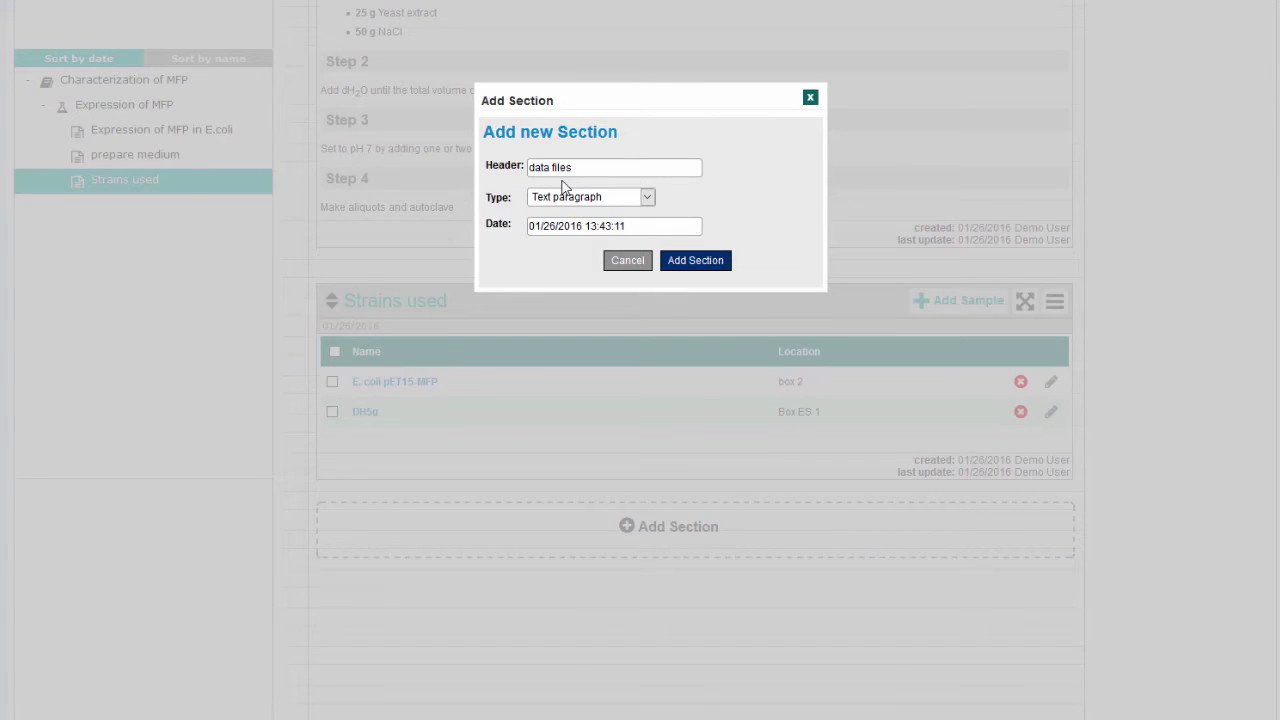
pyautogui.click(591, 205)
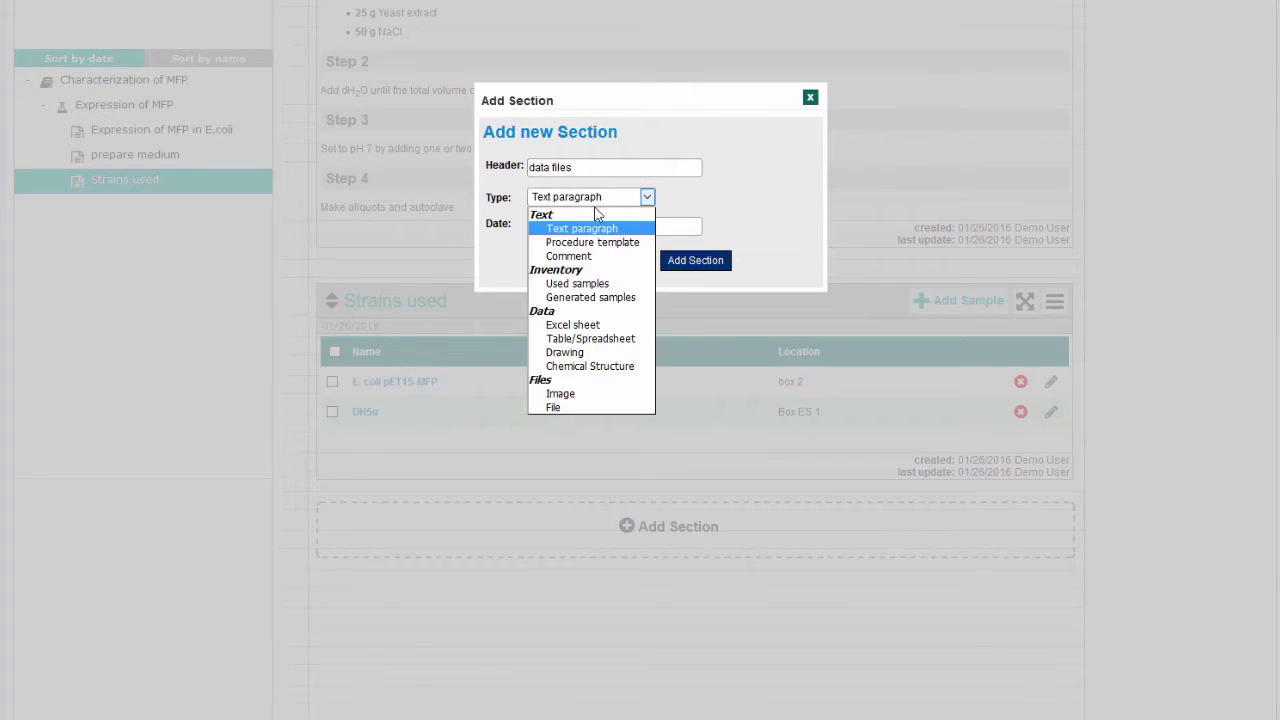
pyautogui.click(572, 406)
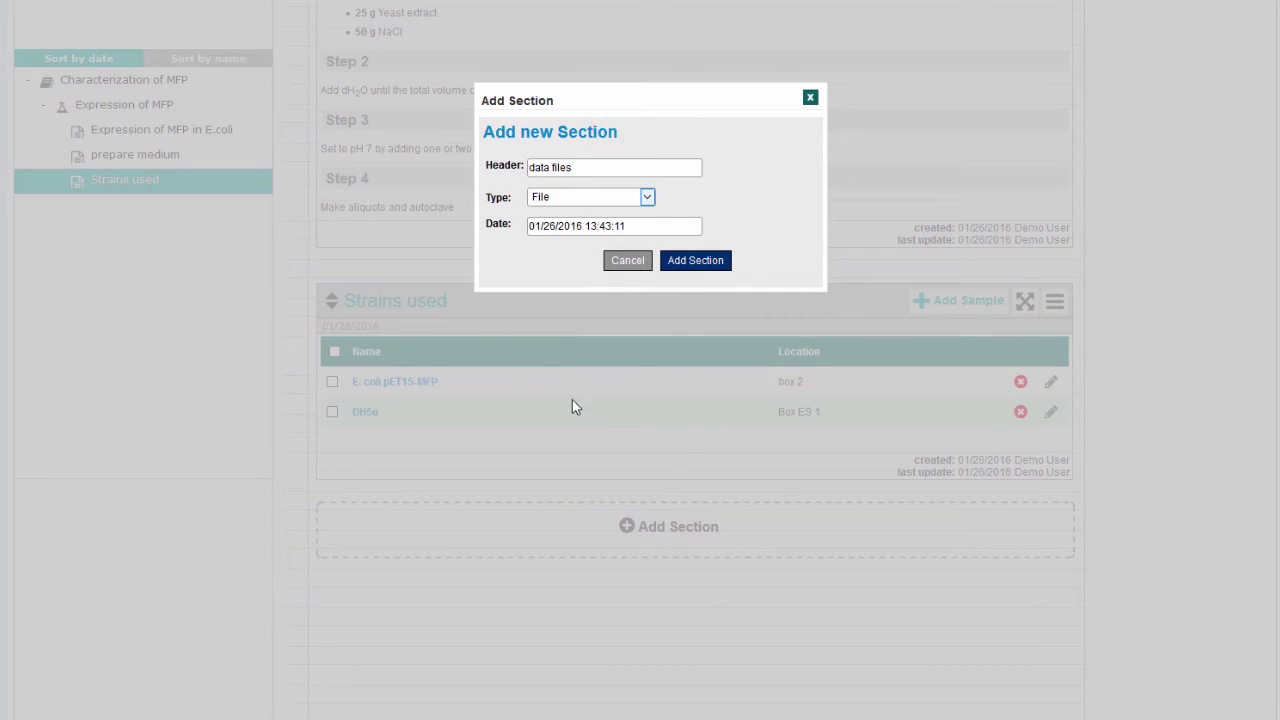
pyautogui.click(701, 261)
# Upload datafile001.txt through datafile004.txt into the data files section
pyautogui.click(973, 545)
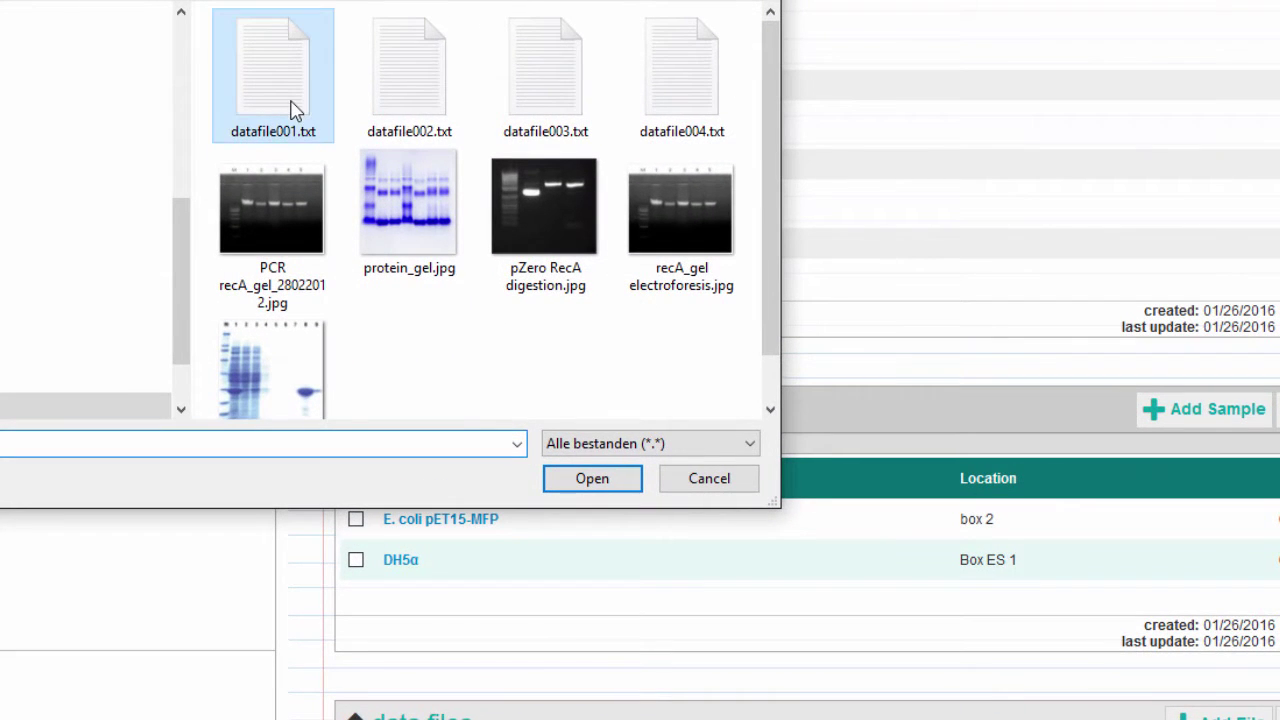
pyautogui.click(293, 110)
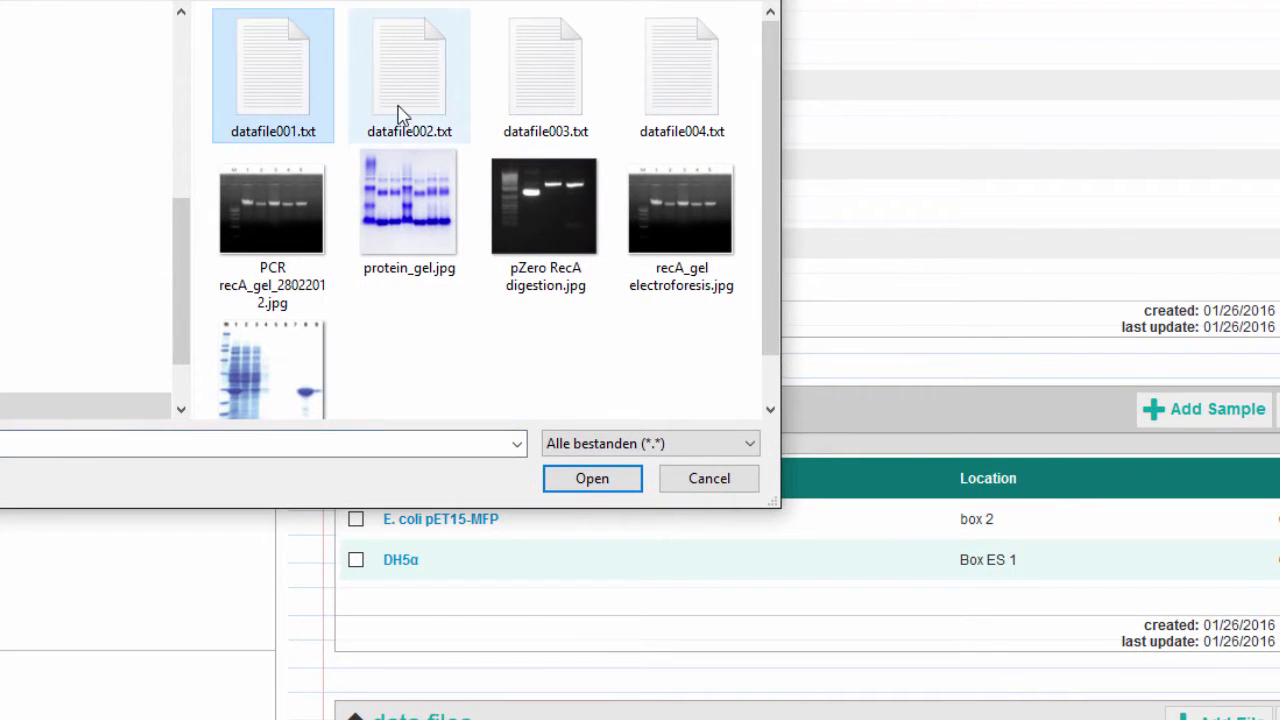
pyautogui.keyDown('ctrl'); pyautogui.click(397, 120); pyautogui.keyUp('ctrl')
pyautogui.keyDown('ctrl'); pyautogui.click(574, 126); pyautogui.keyUp('ctrl')
pyautogui.keyDown('ctrl'); pyautogui.click(668, 120); pyautogui.keyUp('ctrl')
pyautogui.click(597, 478)
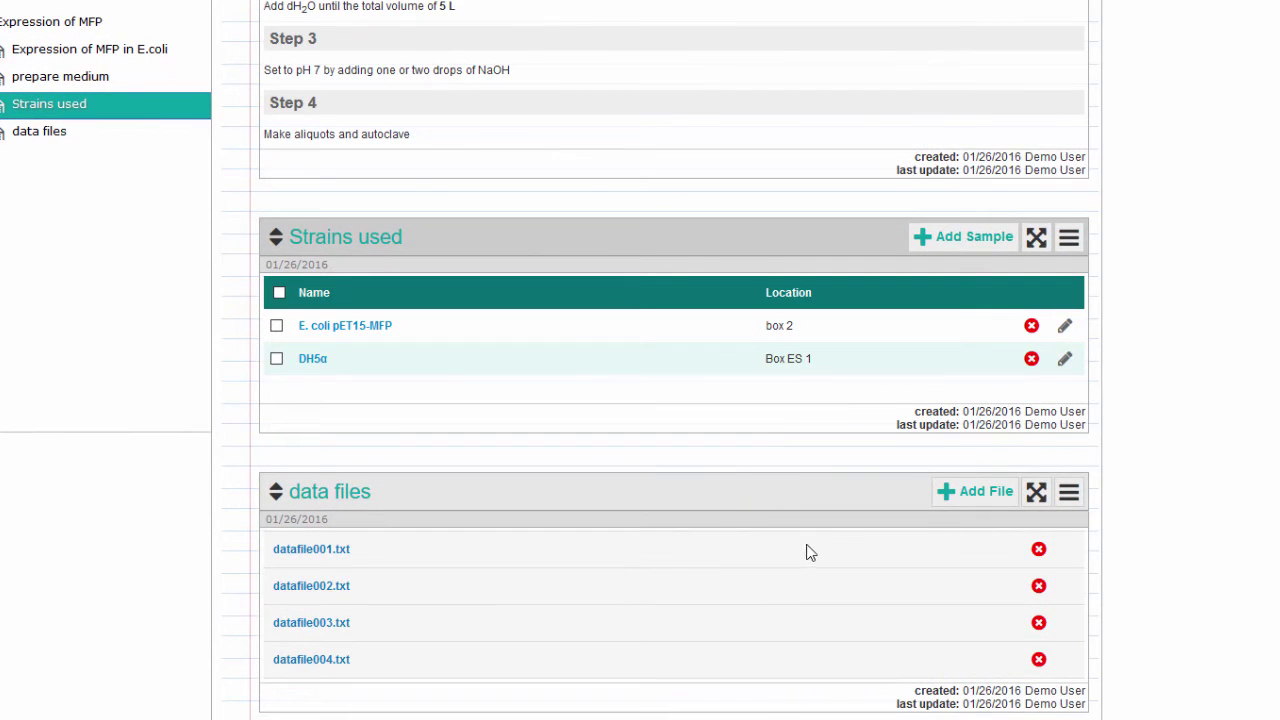
pyautogui.scroll(-3, 866, 600)
pyautogui.scroll(-3, 866, 610)
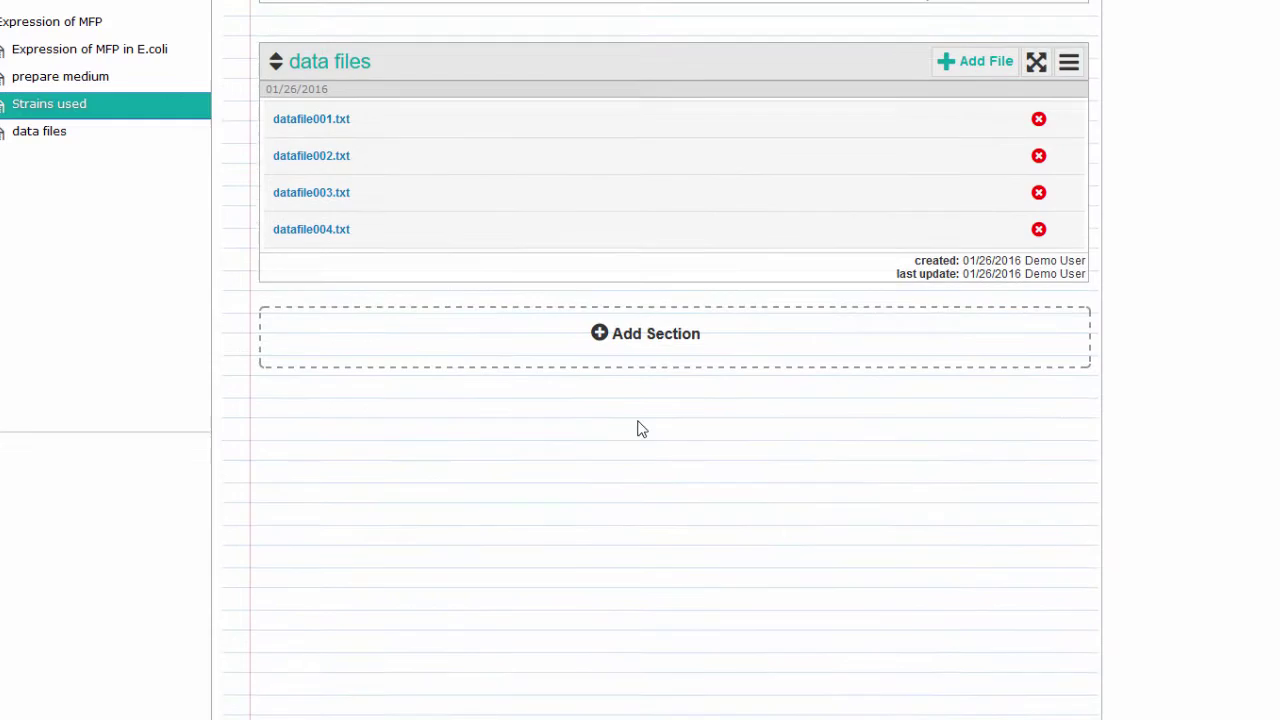
# Add an Excel-sheet section titled '0D600 measurement' and choose to upload an existing workbook
pyautogui.click(645, 334)
pyautogui.write('600 measurement')
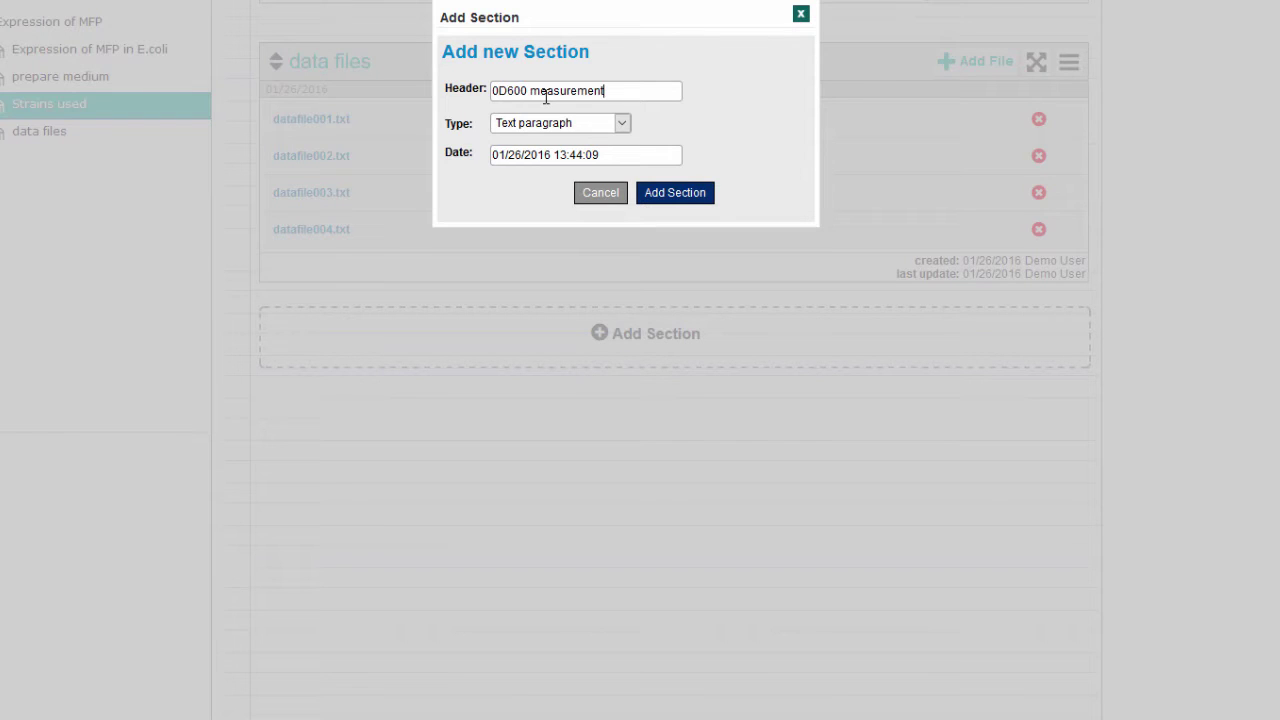
pyautogui.click(572, 124)
pyautogui.click(558, 263)
pyautogui.click(686, 199)
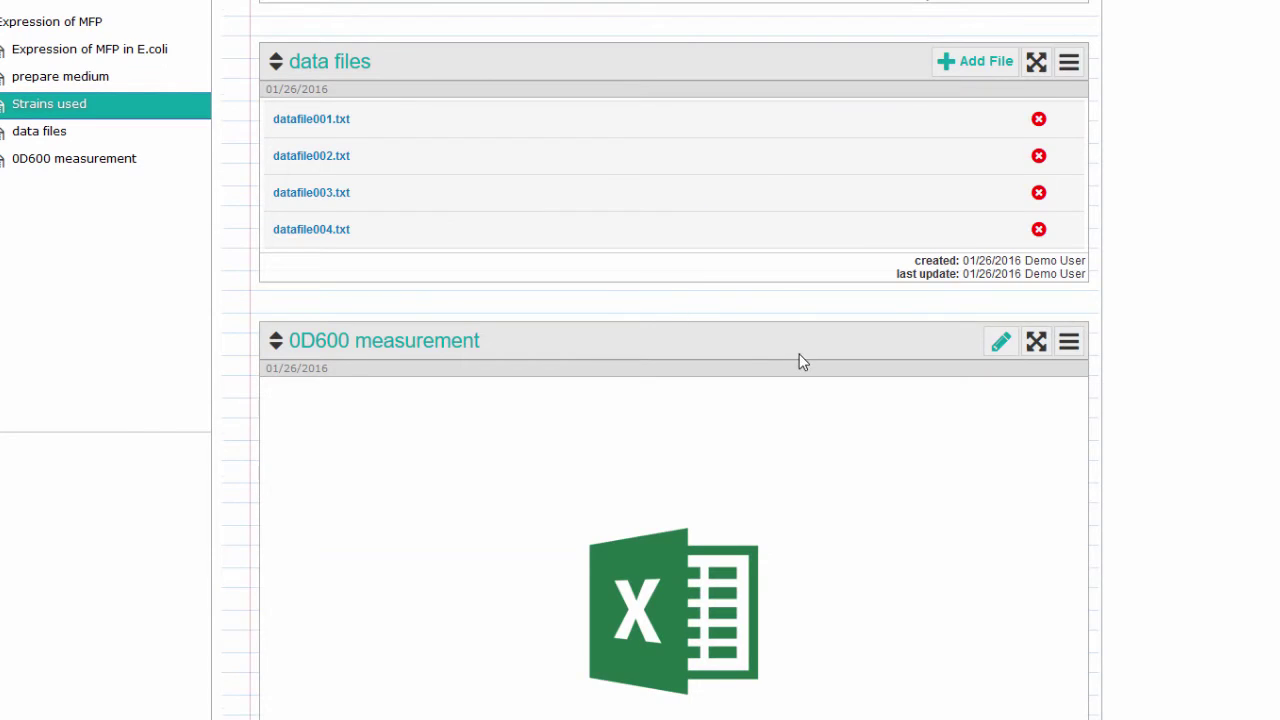
pyautogui.scroll(-3, 806, 364)
pyautogui.scroll(-2, 794, 329)
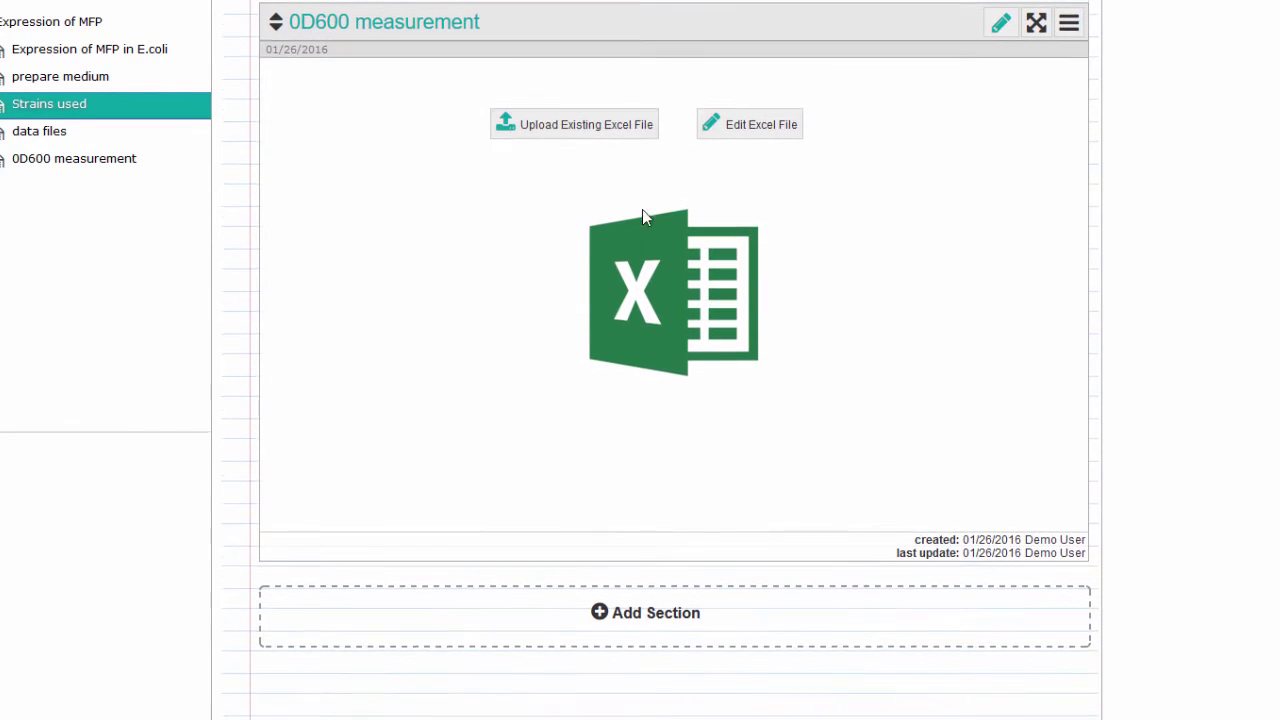
pyautogui.click(590, 128)
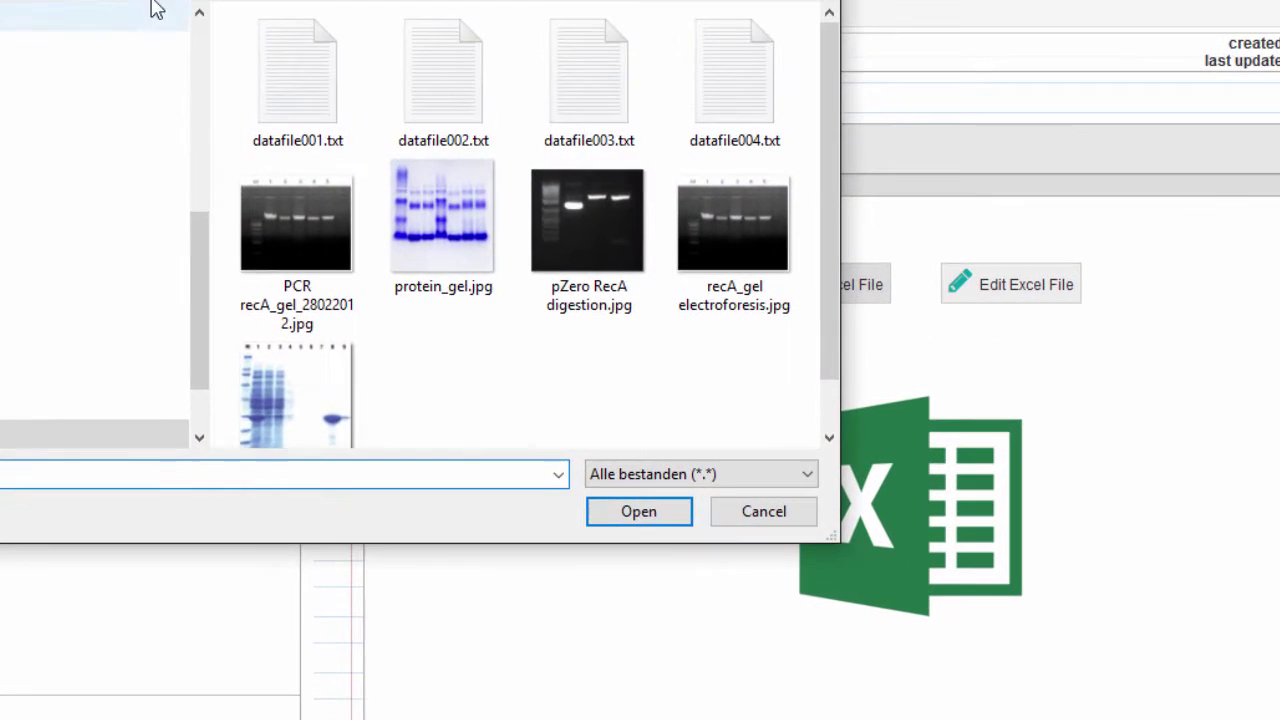
# Load OD600_measurement.xlsx into the section and select the OD values in B3:C15
pyautogui.doubleClick(300, 259)
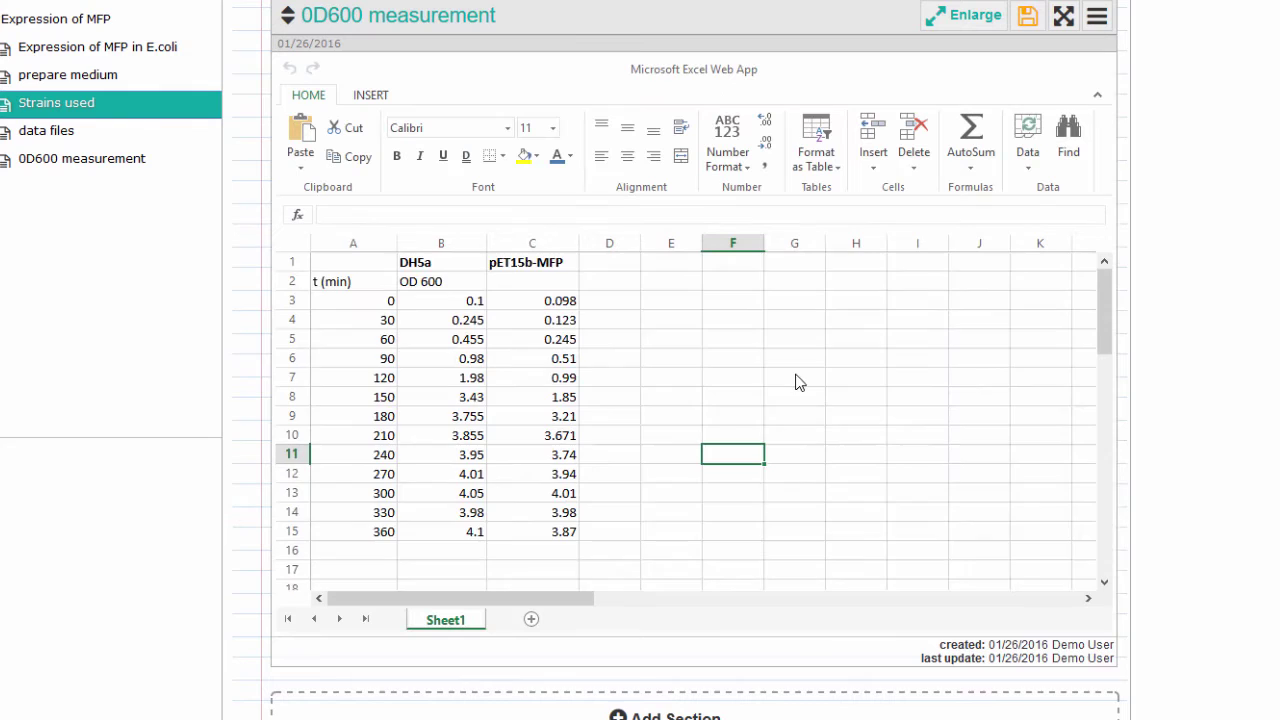
pyautogui.scroll(-1, 799, 385)
pyautogui.scroll(1, 770, 392)
pyautogui.moveTo(447, 303); pyautogui.dragTo(553, 534)
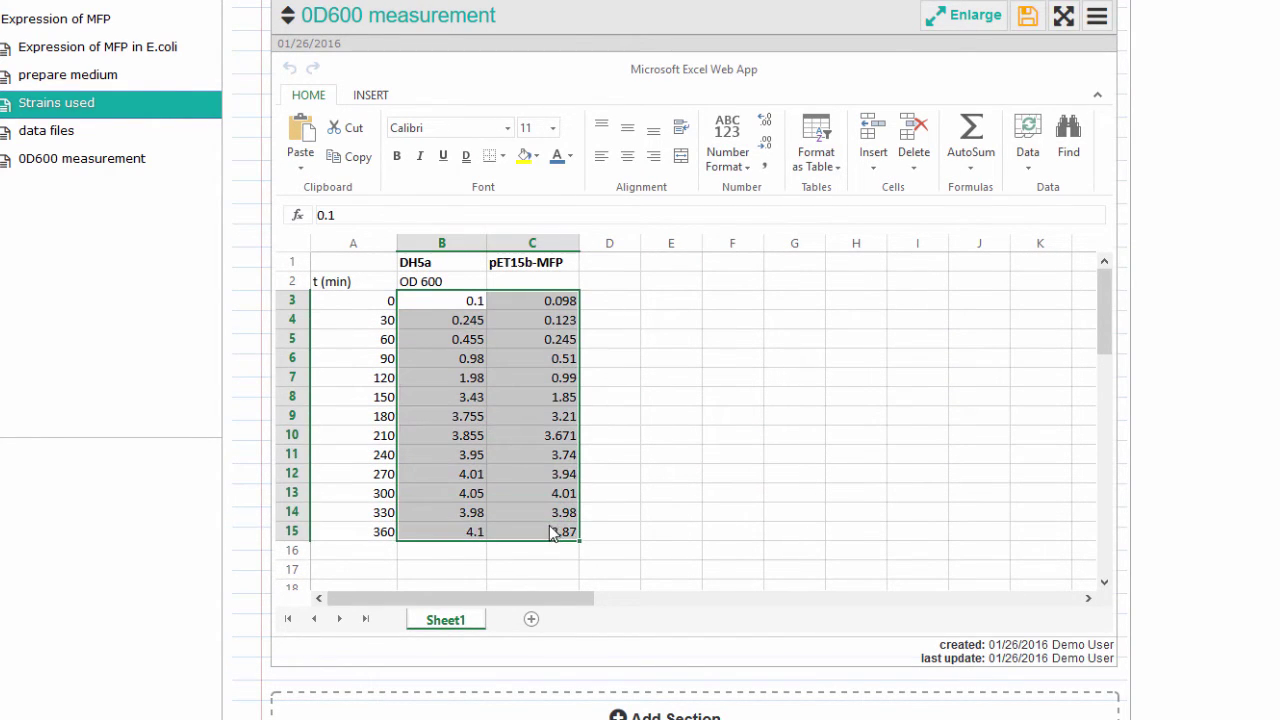
# Insert a line-with-markers chart of the DH5a and pET15b-MFP values beside the data
pyautogui.click(370, 95)
pyautogui.click(463, 135)
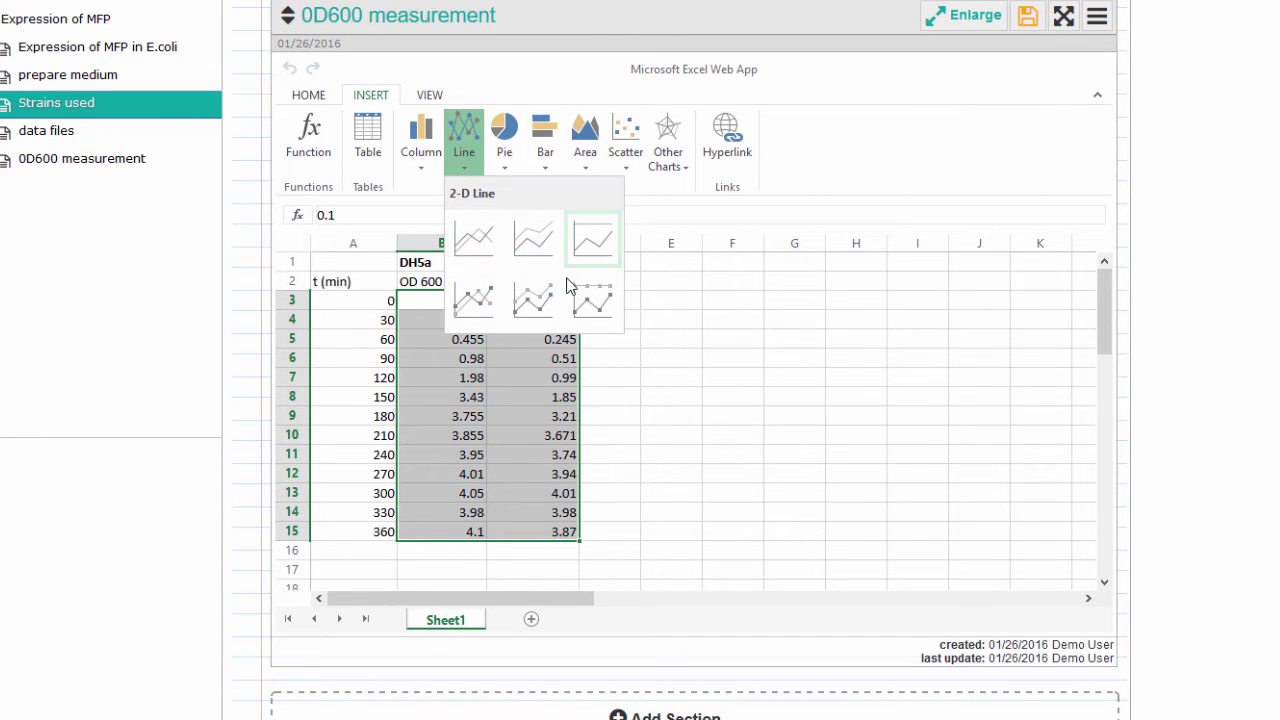
pyautogui.click(548, 295)
pyautogui.moveTo(700, 295); pyautogui.dragTo(822, 289)
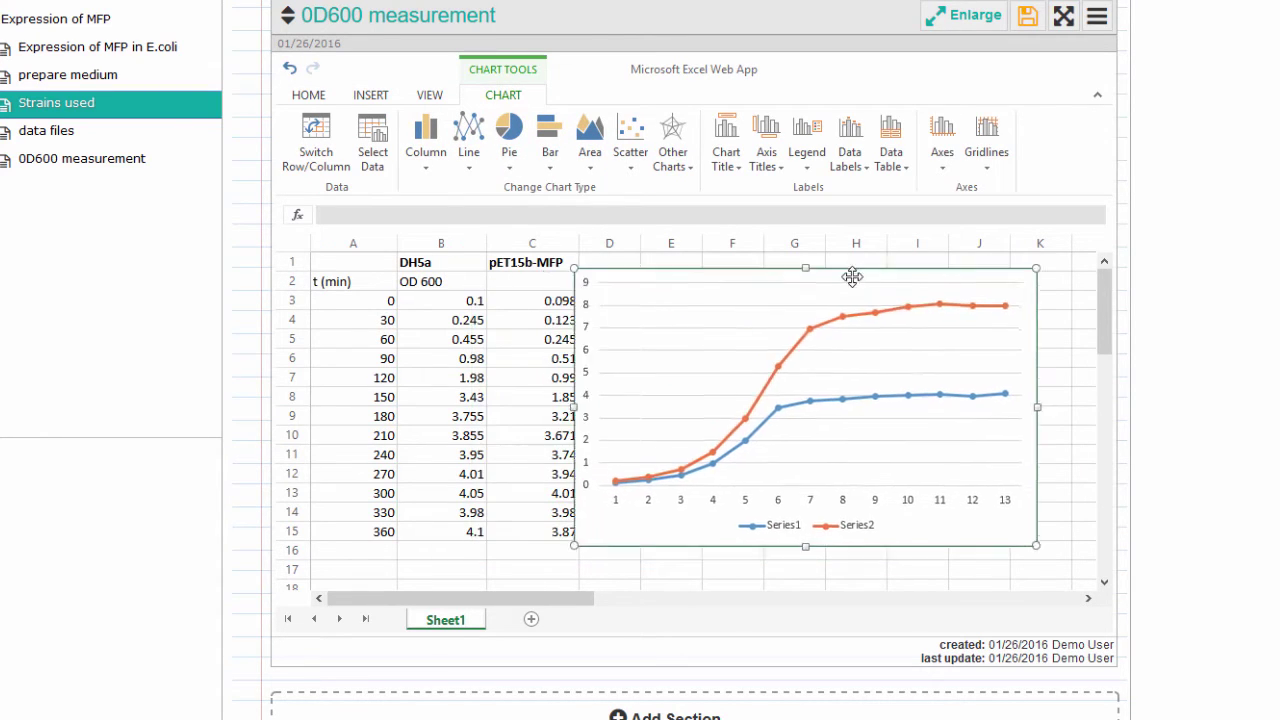
# Save the OD600 spreadsheet with its line chart
pyautogui.click(1020, 20)
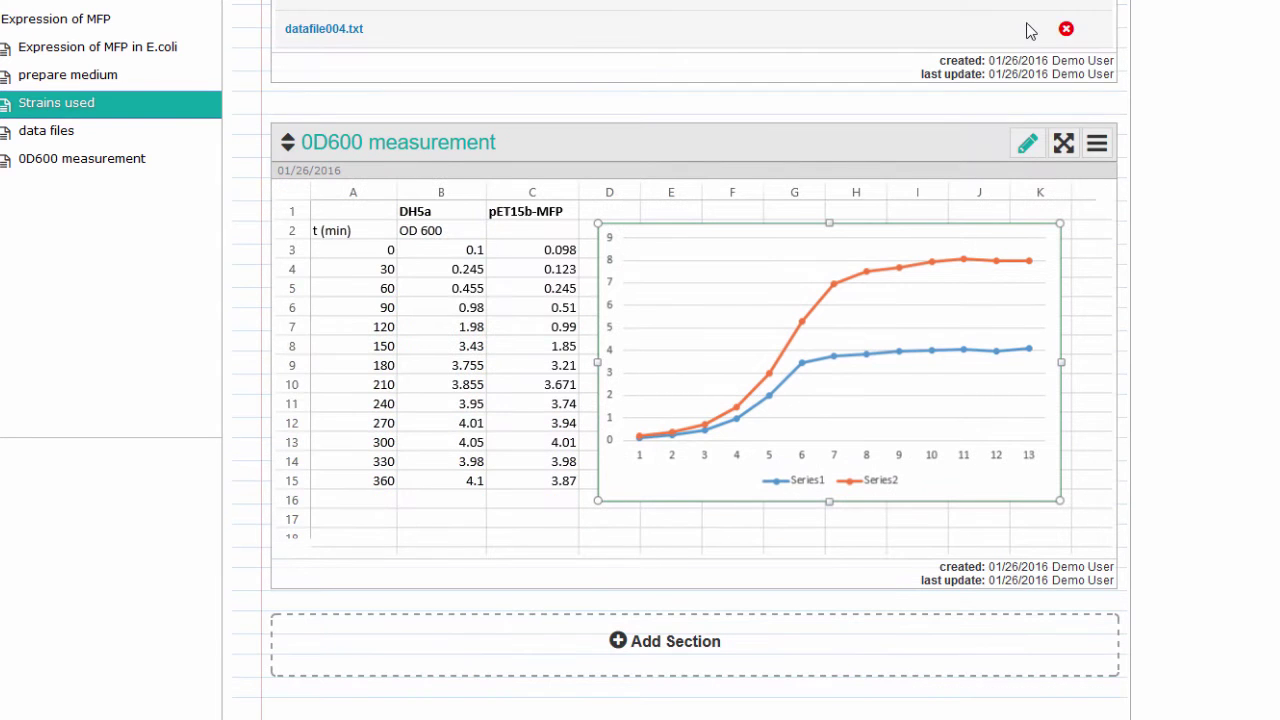
pyautogui.scroll(-2, 1034, 491)
pyautogui.scroll(2, 1034, 491)
pyautogui.scroll(2, 1057, 329)
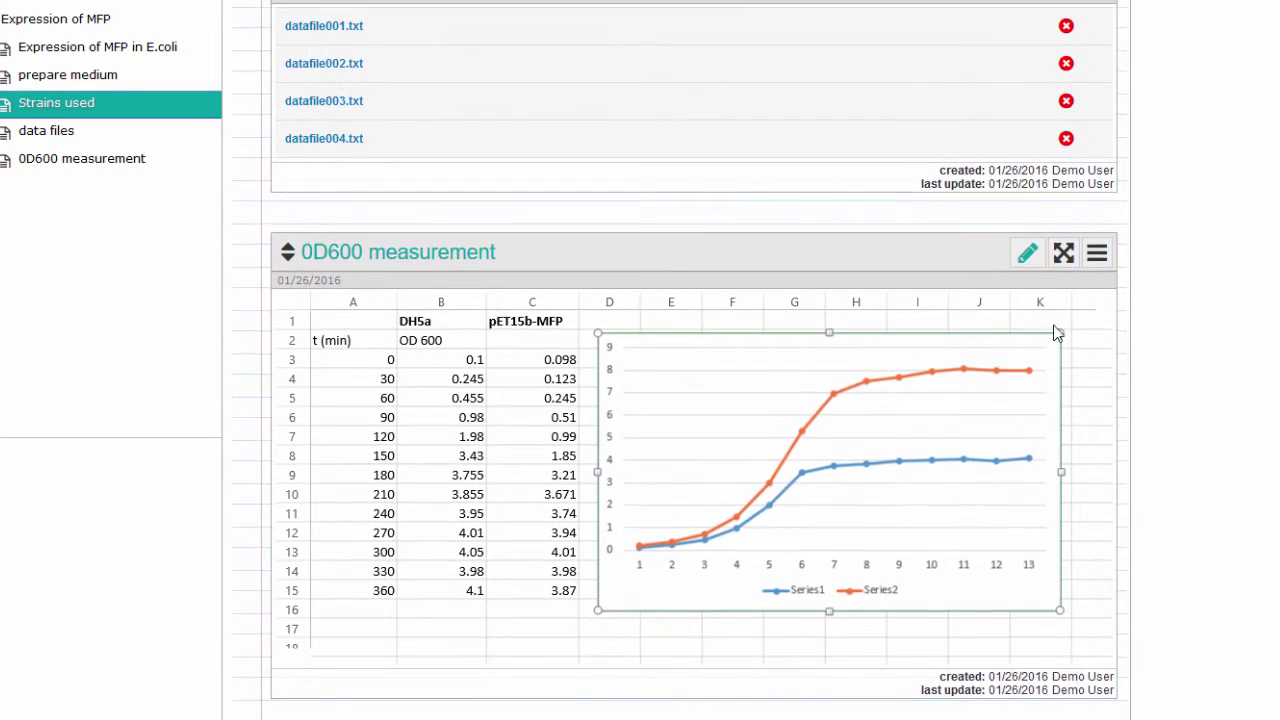
# Move the data files section so it sits below 0D600 measurement
pyautogui.scroll(4, 1063, 224)
pyautogui.moveTo(1063, 187); pyautogui.dragTo(1070, 660)
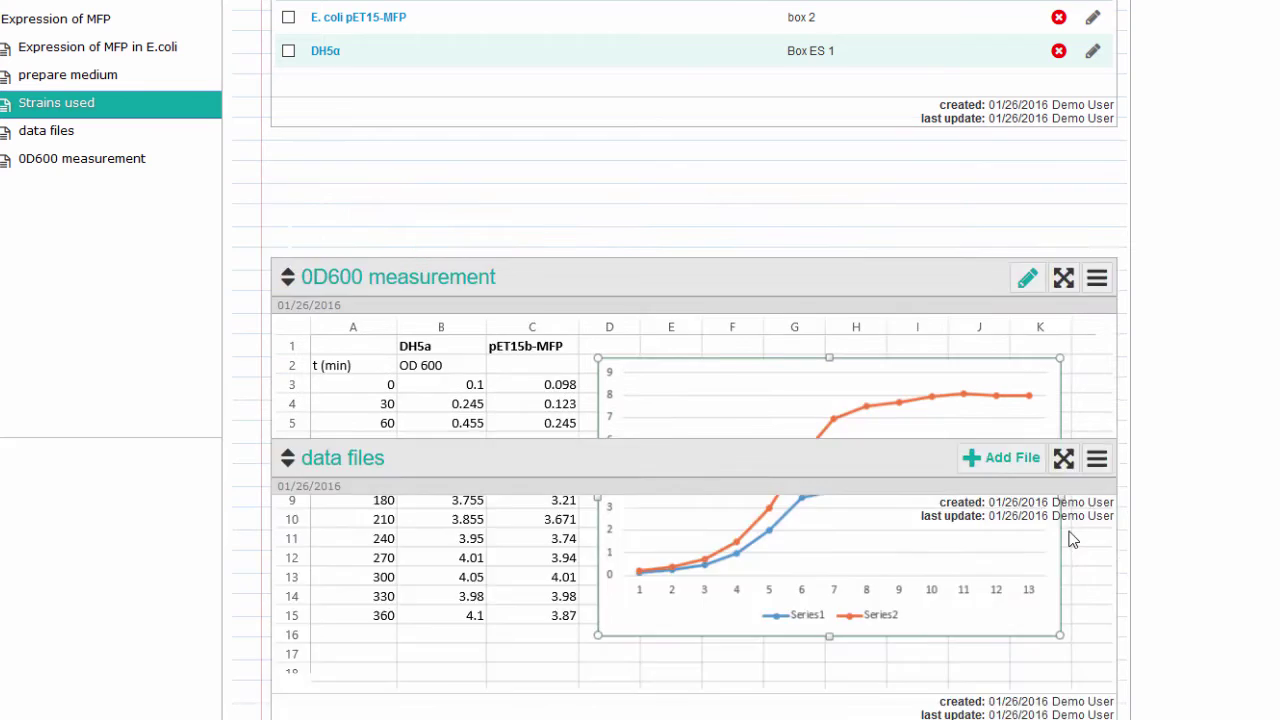
pyautogui.click(97, 46)
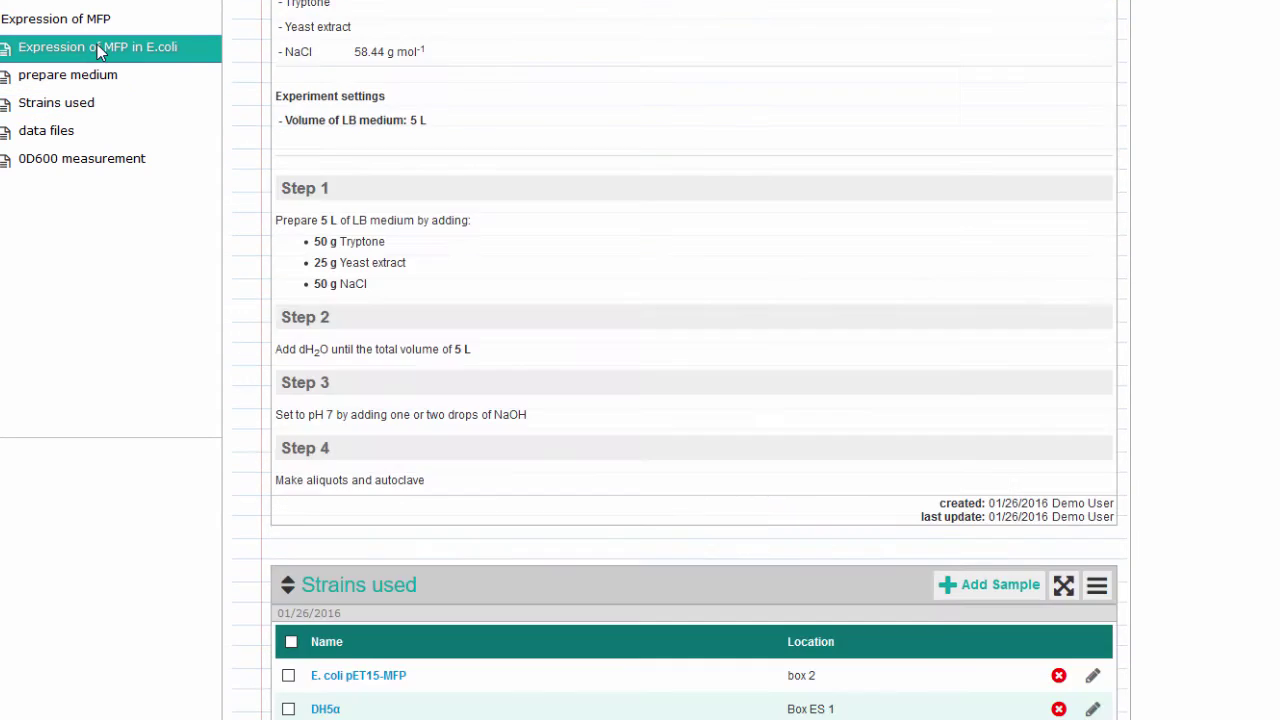
pyautogui.click(1097, 200)
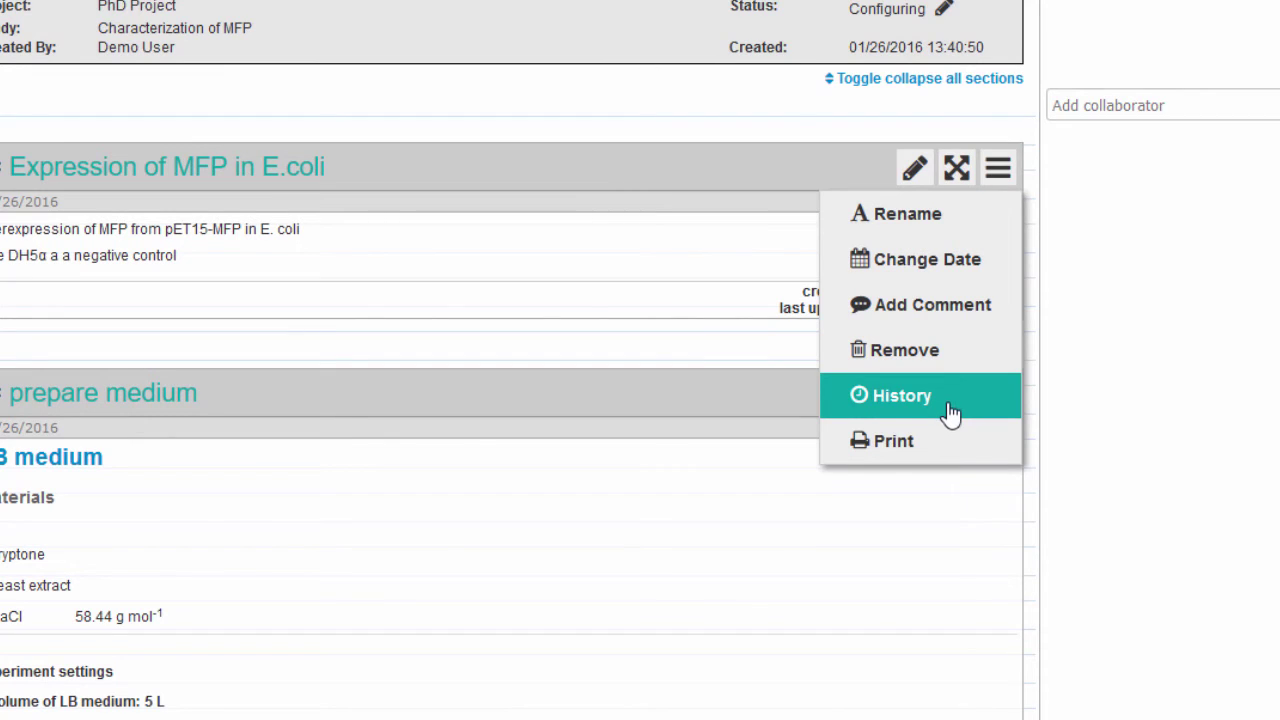
# Remove the 'Overexpression of MFP from pET15-MFP' line from the section text and save
pyautogui.click(1010, 440)
pyautogui.click(914, 167)
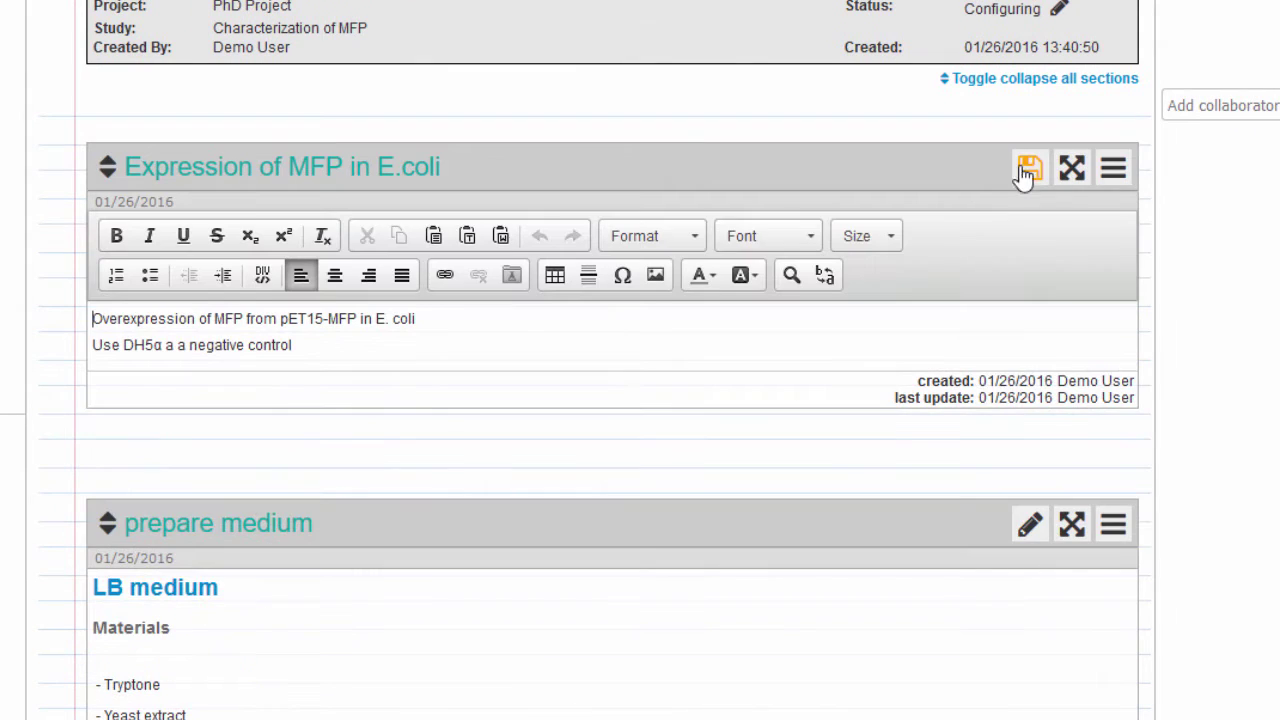
pyautogui.moveTo(456, 322); pyautogui.dragTo(63, 322)
pyautogui.press('BackSpace')
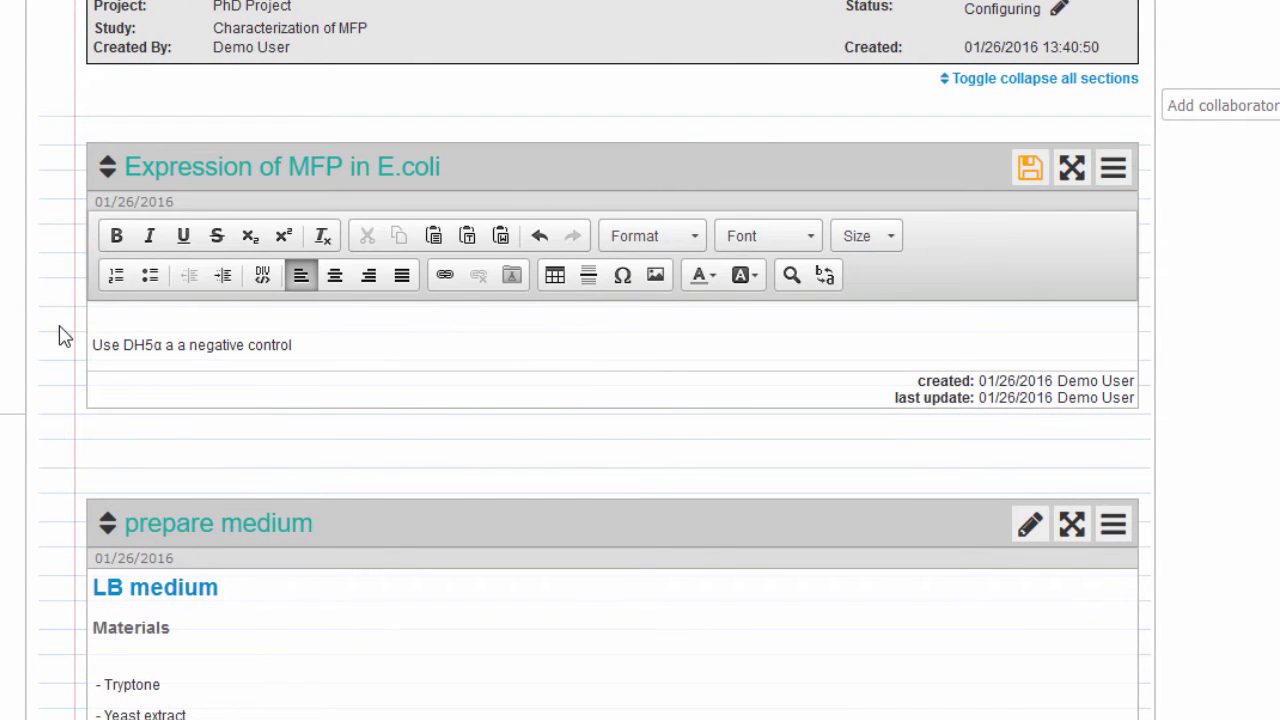
pyautogui.click(1030, 167)
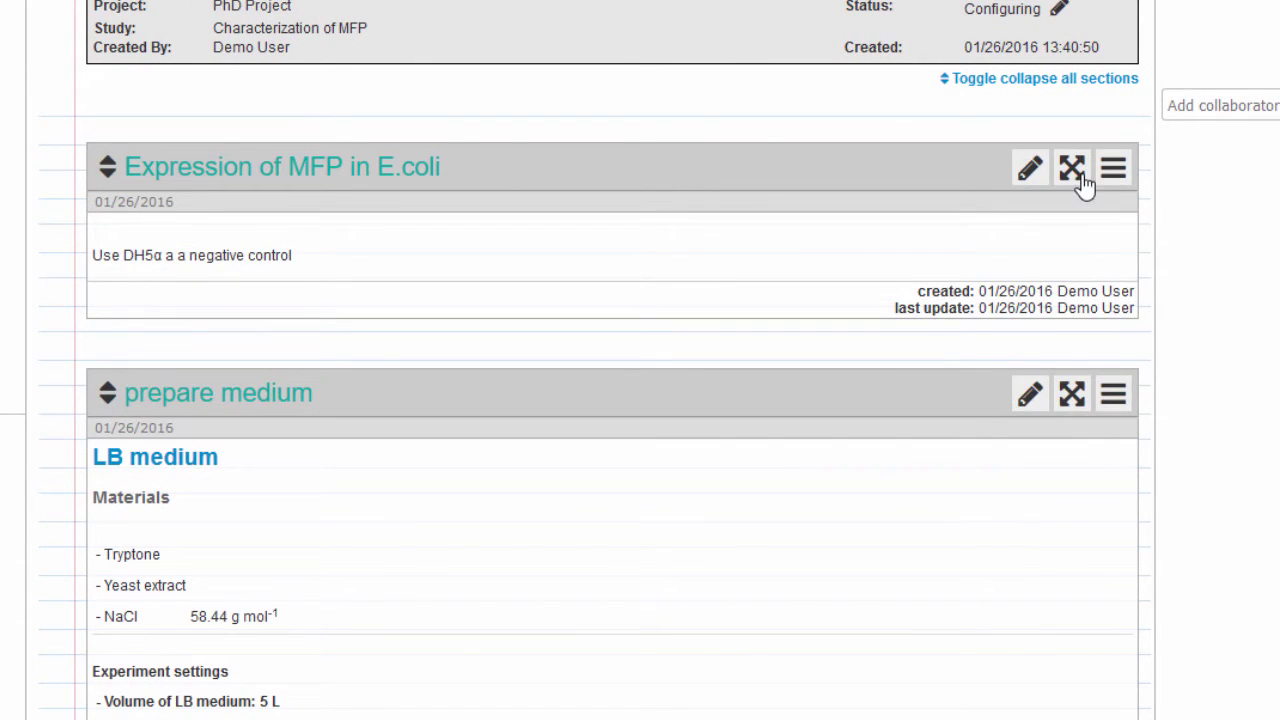
pyautogui.click(1113, 172)
# Restore the earlier section version from History, bringing back the Overexpression line beside the negative-control note
pyautogui.click(1041, 400)
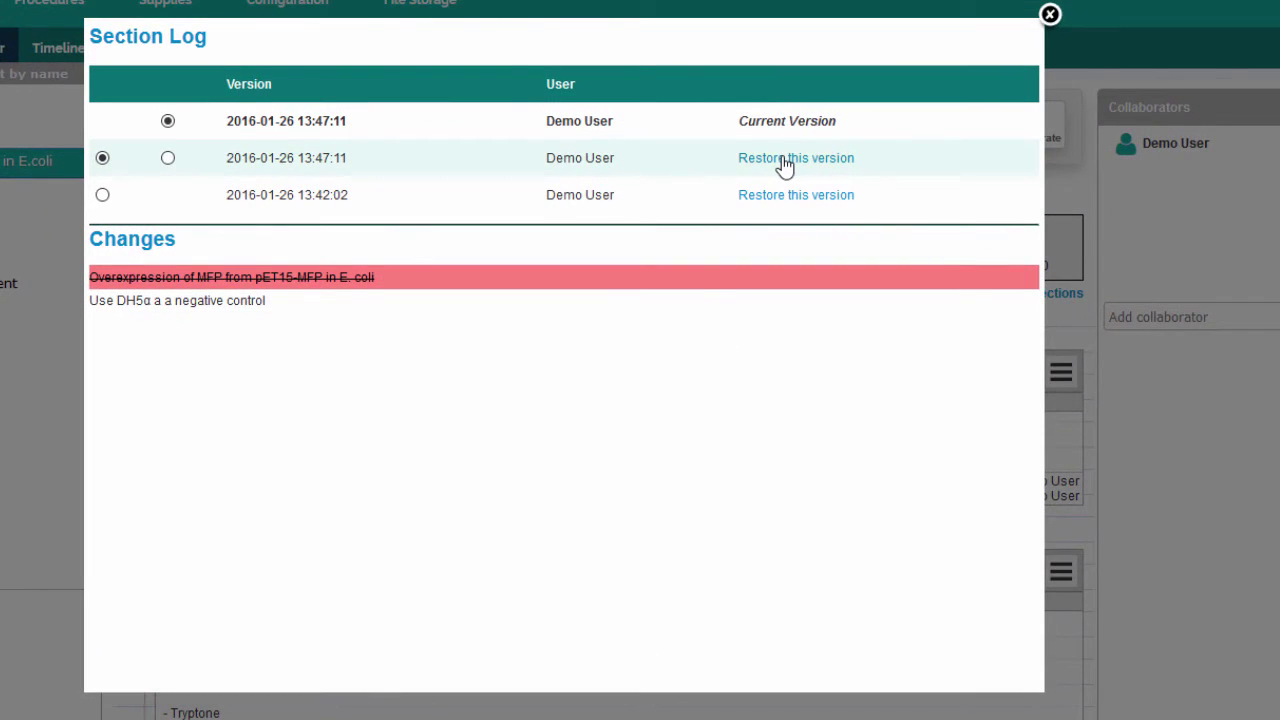
pyautogui.click(785, 160)
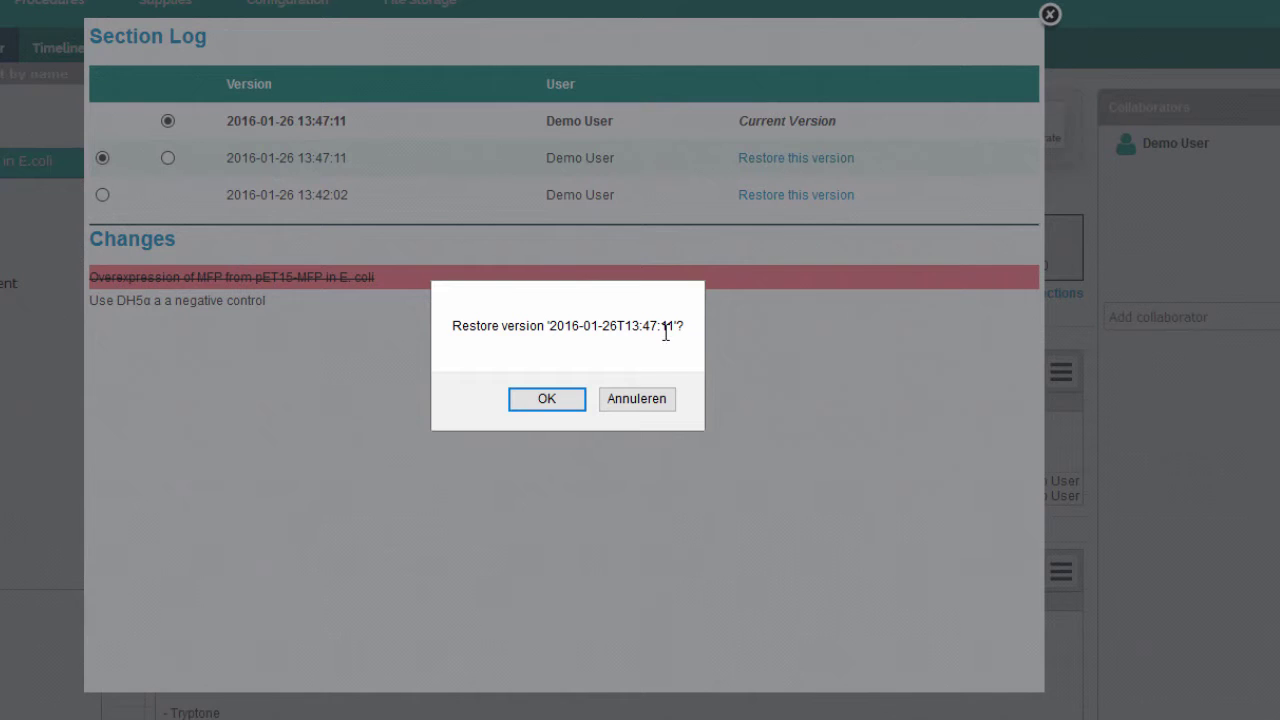
pyautogui.click(546, 399)
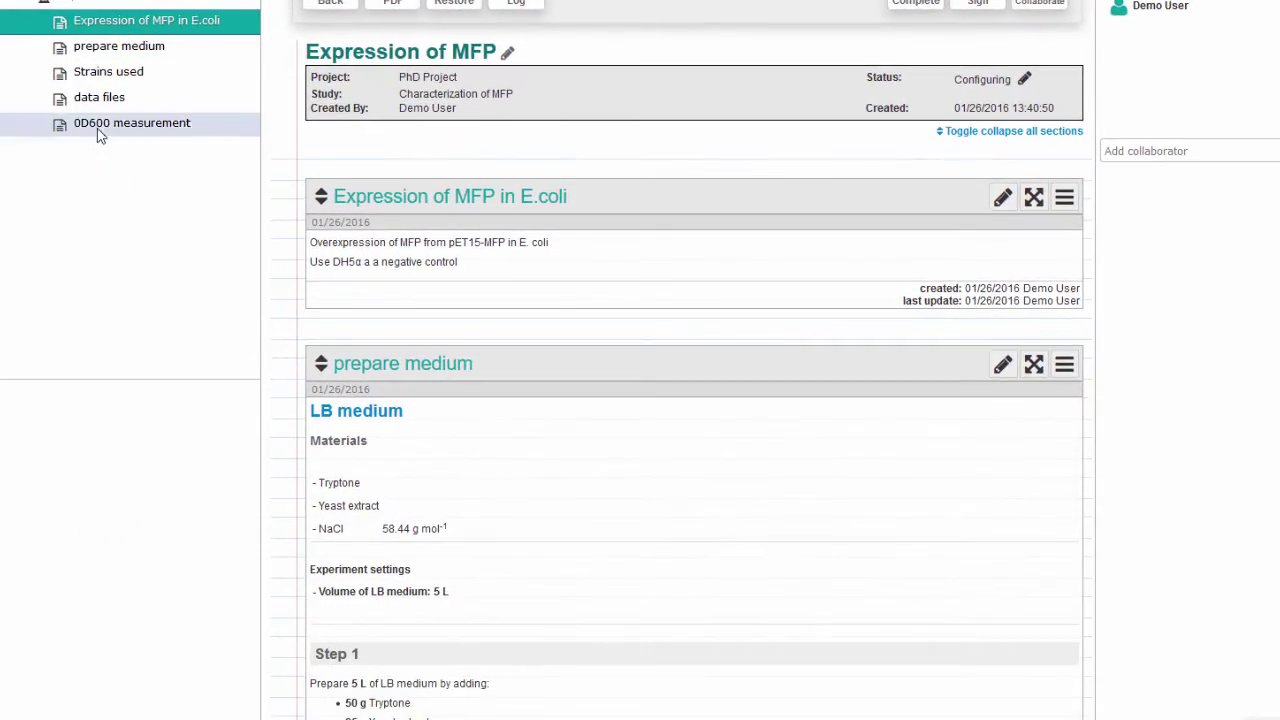
# Remove the data files section, then restore it from the removed sections list with its four text files
pyautogui.click(108, 126)
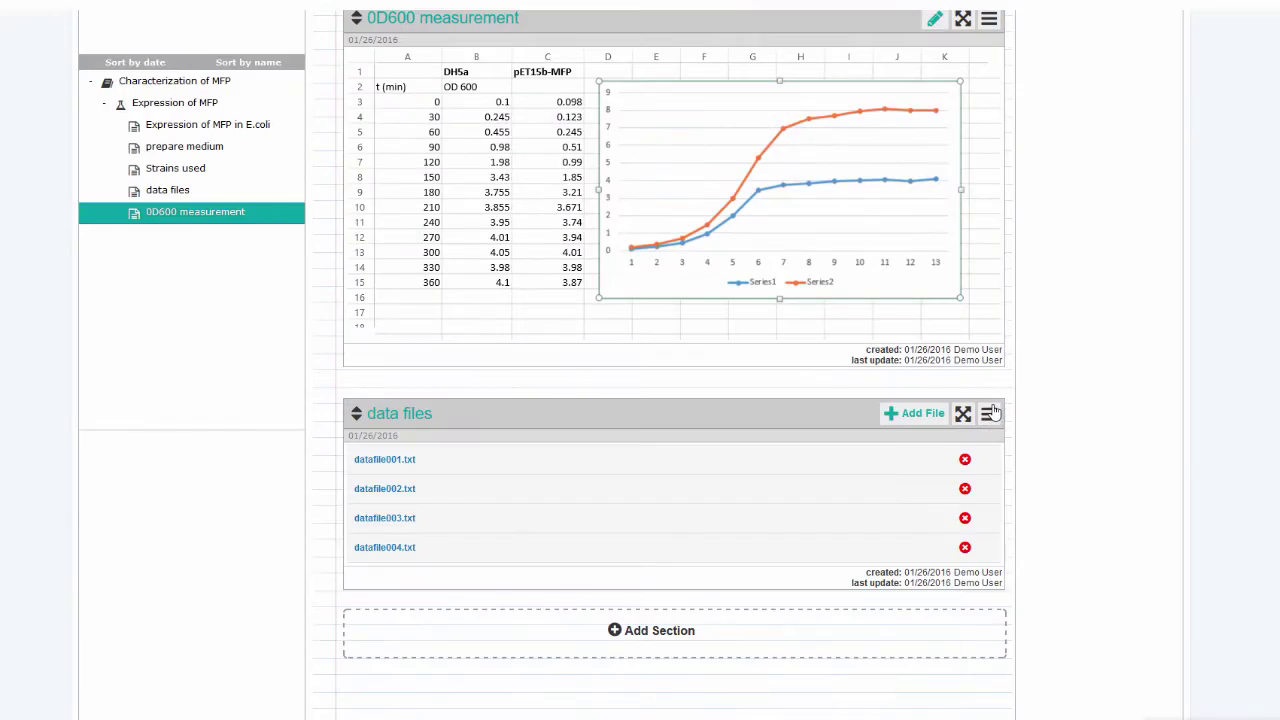
pyautogui.click(988, 413)
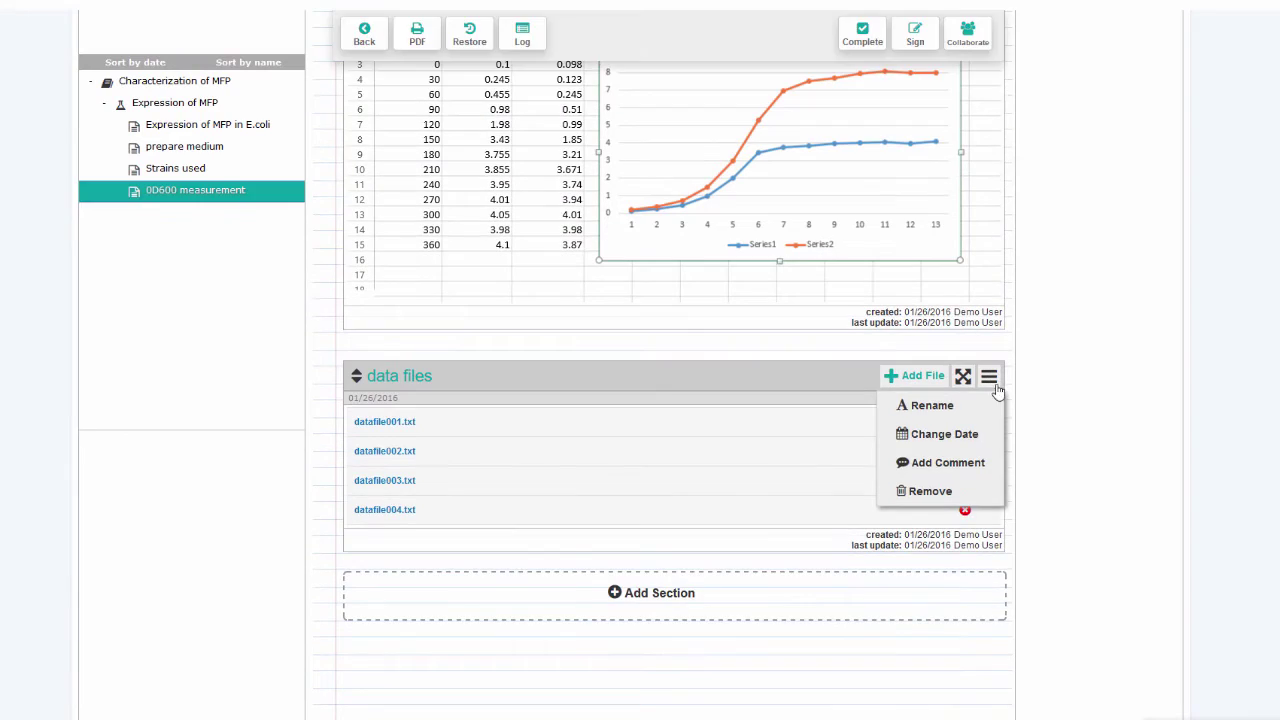
pyautogui.click(928, 490)
pyautogui.click(615, 294)
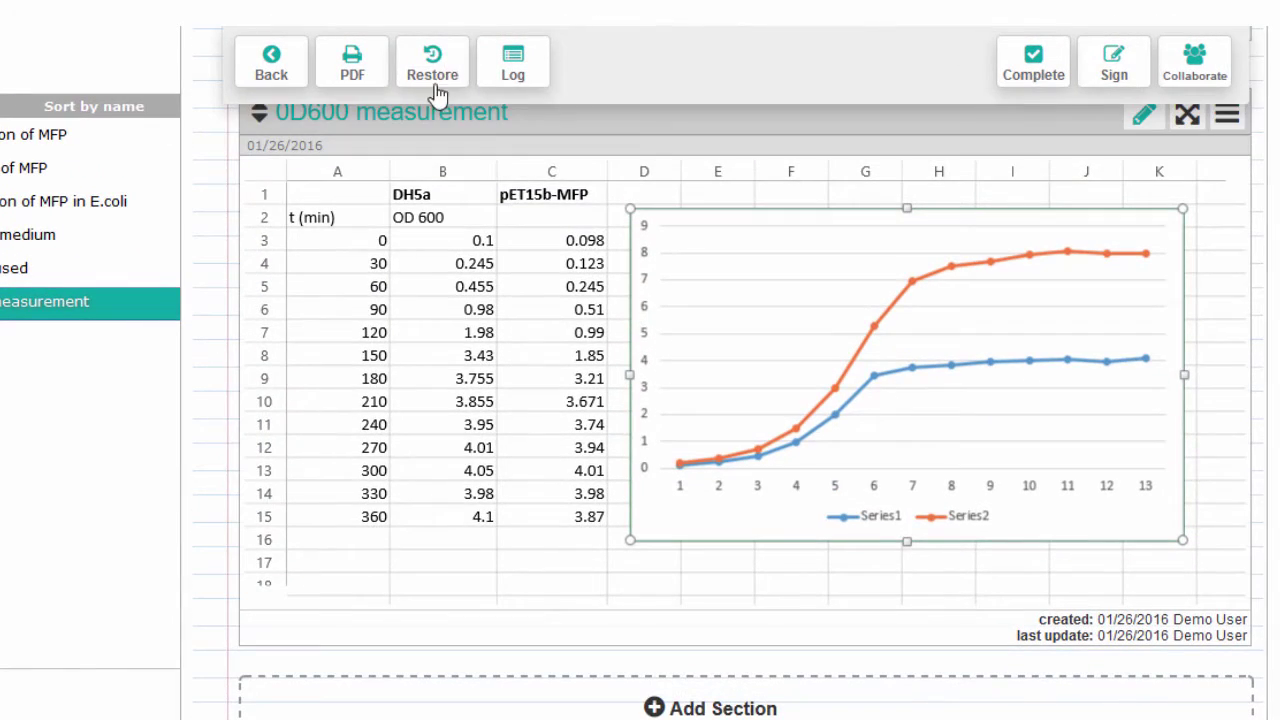
pyautogui.click(434, 68)
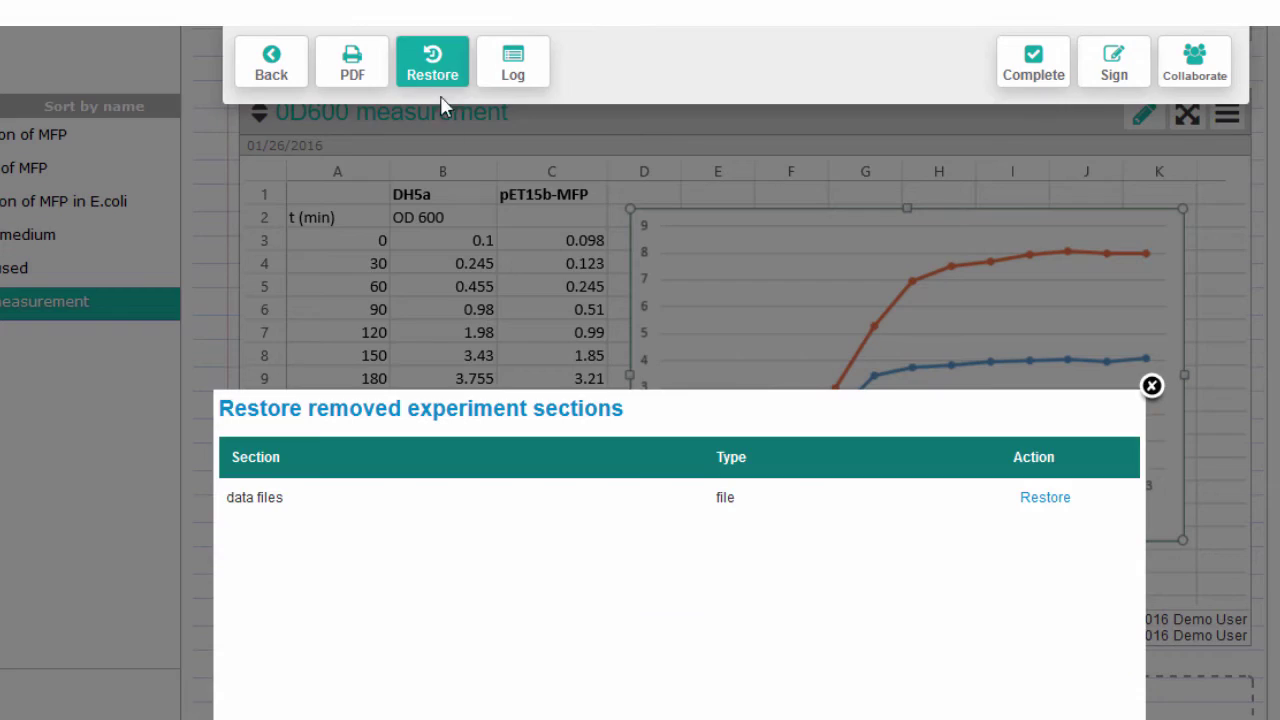
pyautogui.click(1045, 497)
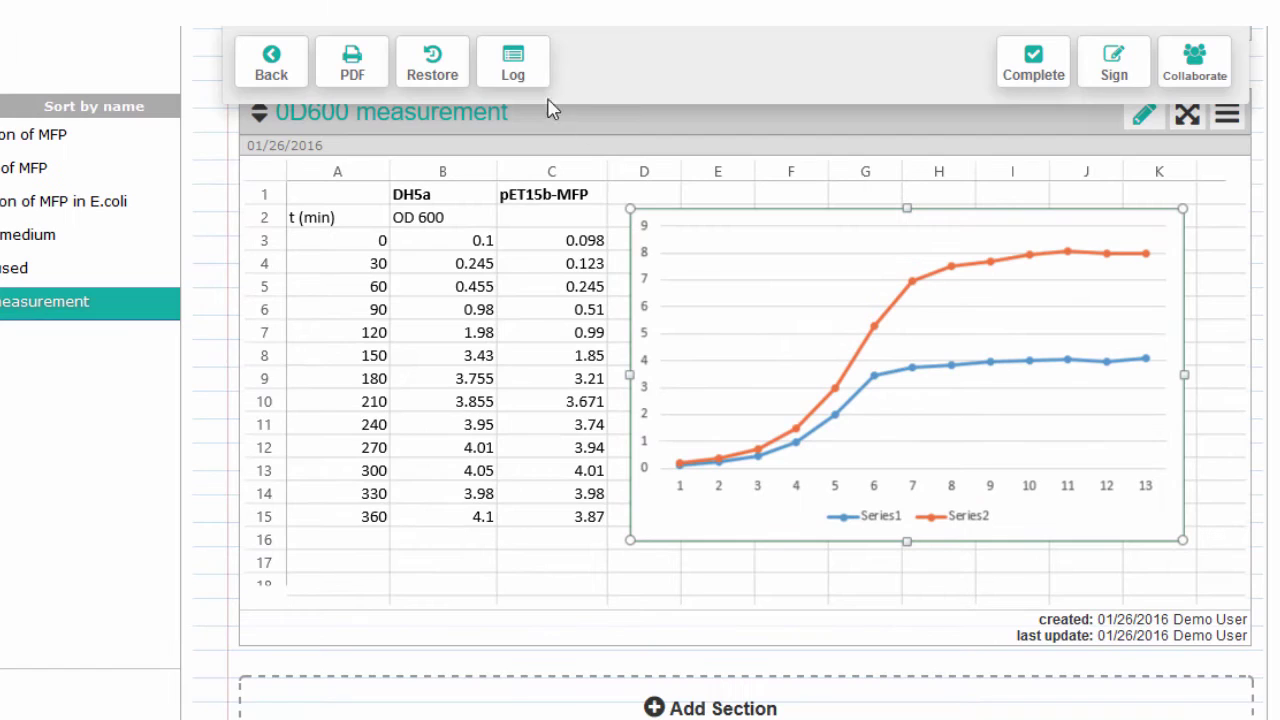
pyautogui.click(520, 88)
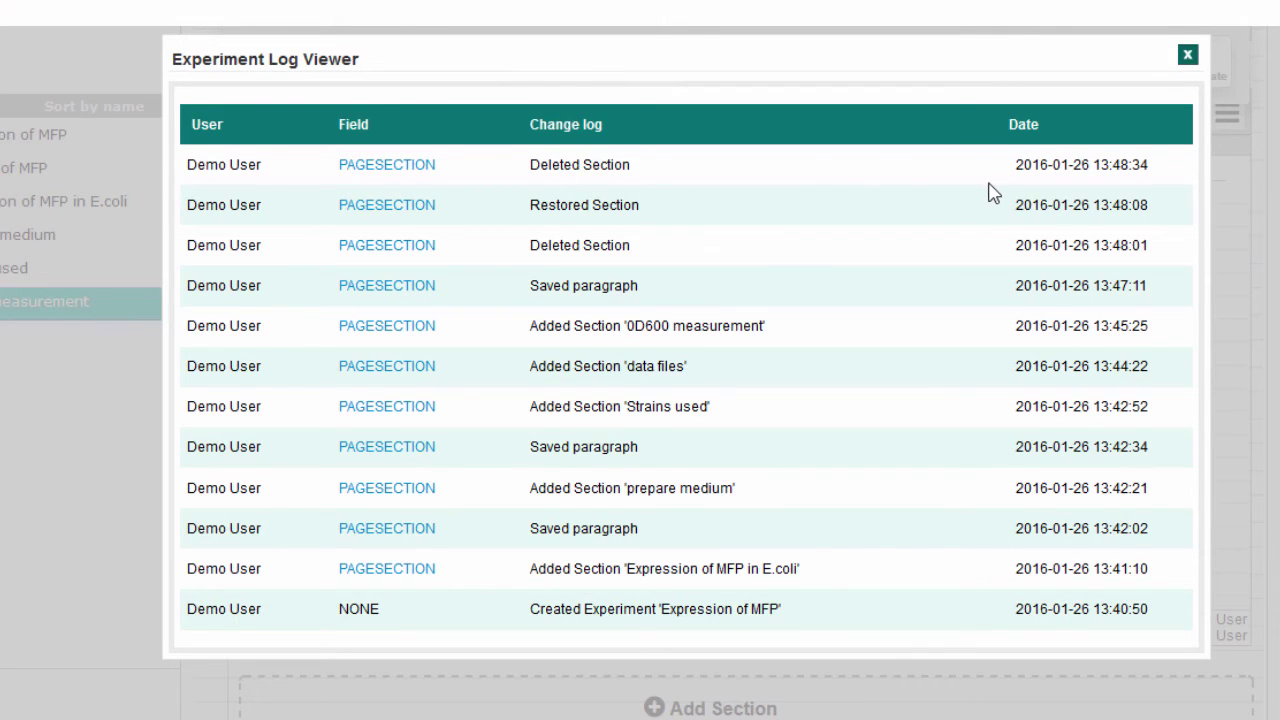
pyautogui.click(1188, 58)
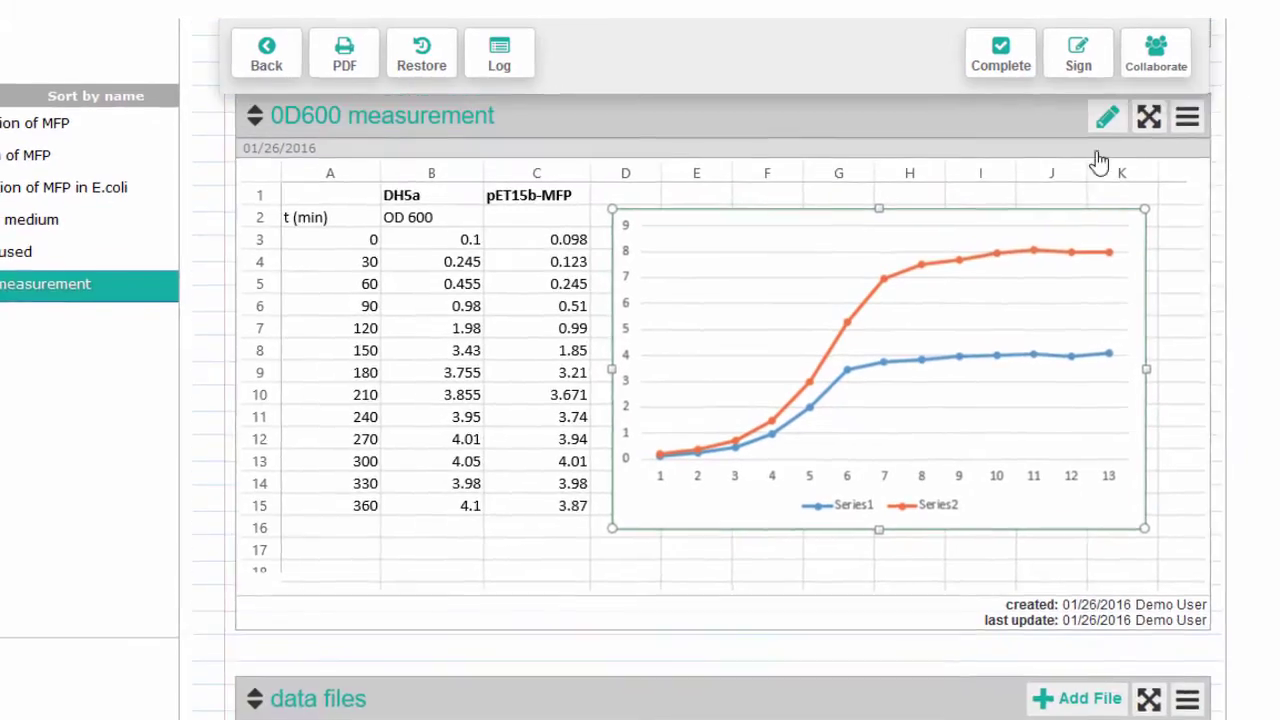
pyautogui.scroll(2, 1020, 50)
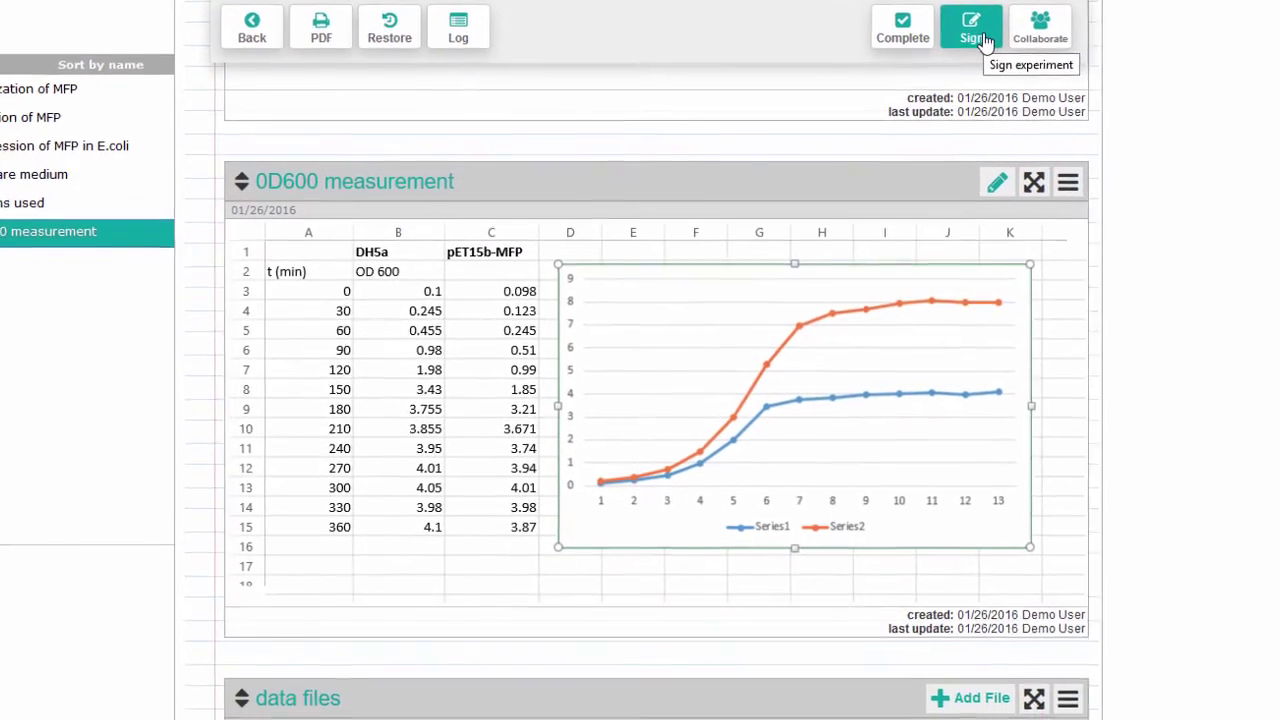
pyautogui.click(1010, 45)
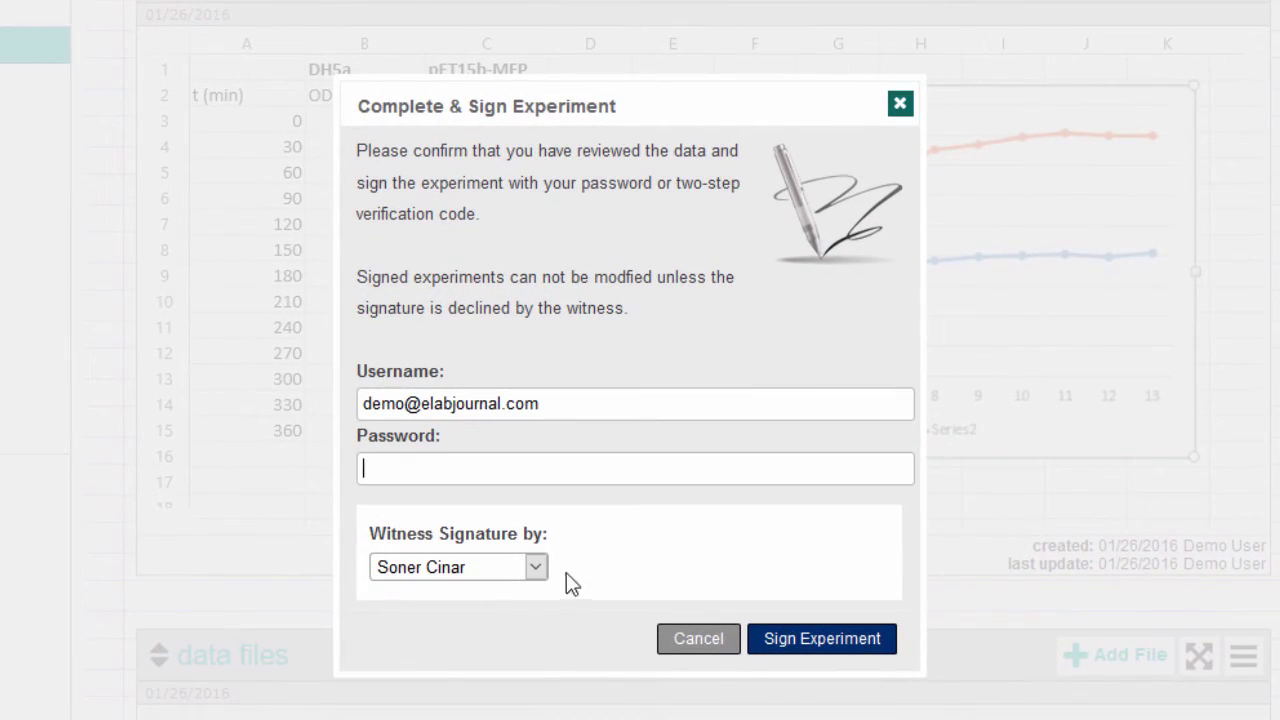
pyautogui.click(536, 567)
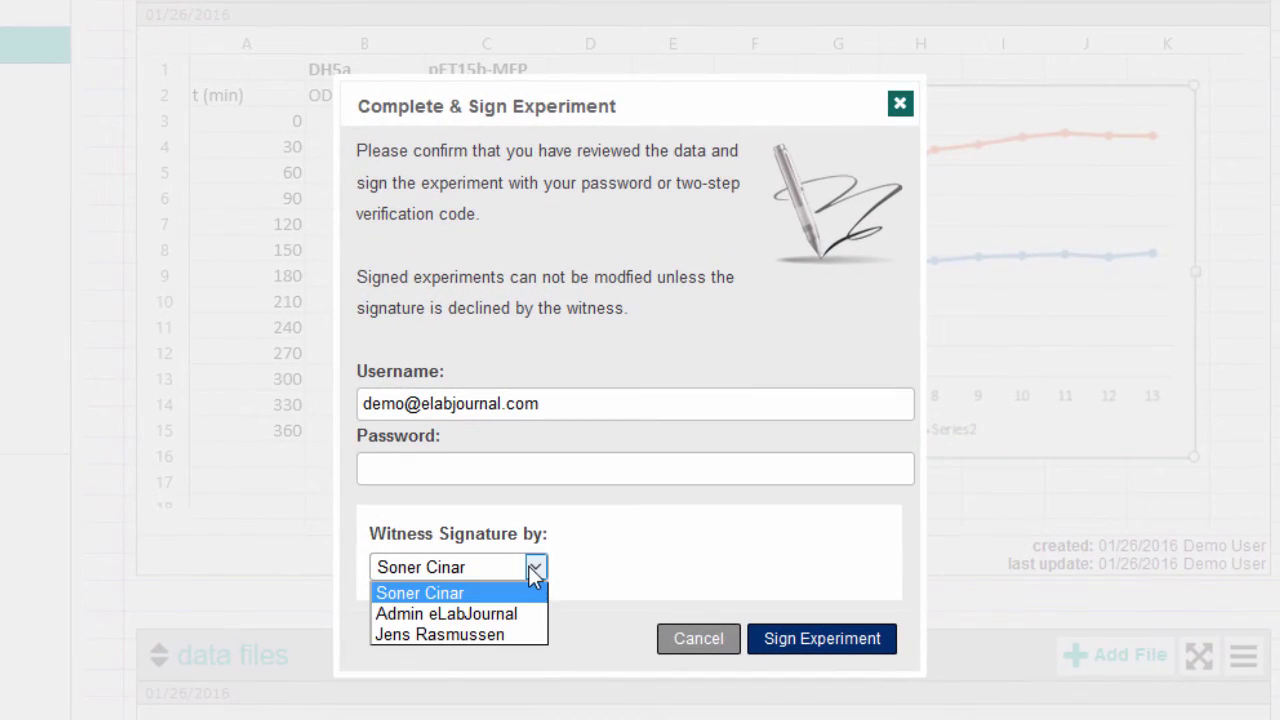
pyautogui.click(470, 621)
pyautogui.click(411, 470)
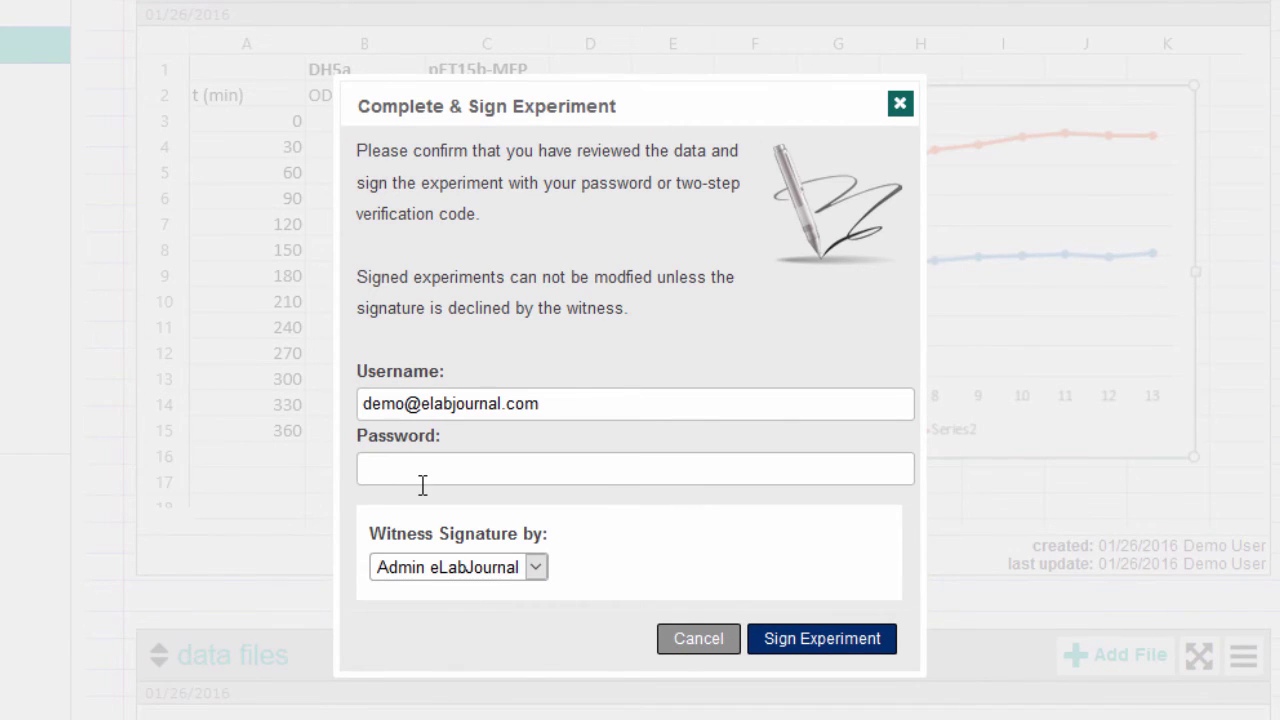
pyautogui.press('Return')
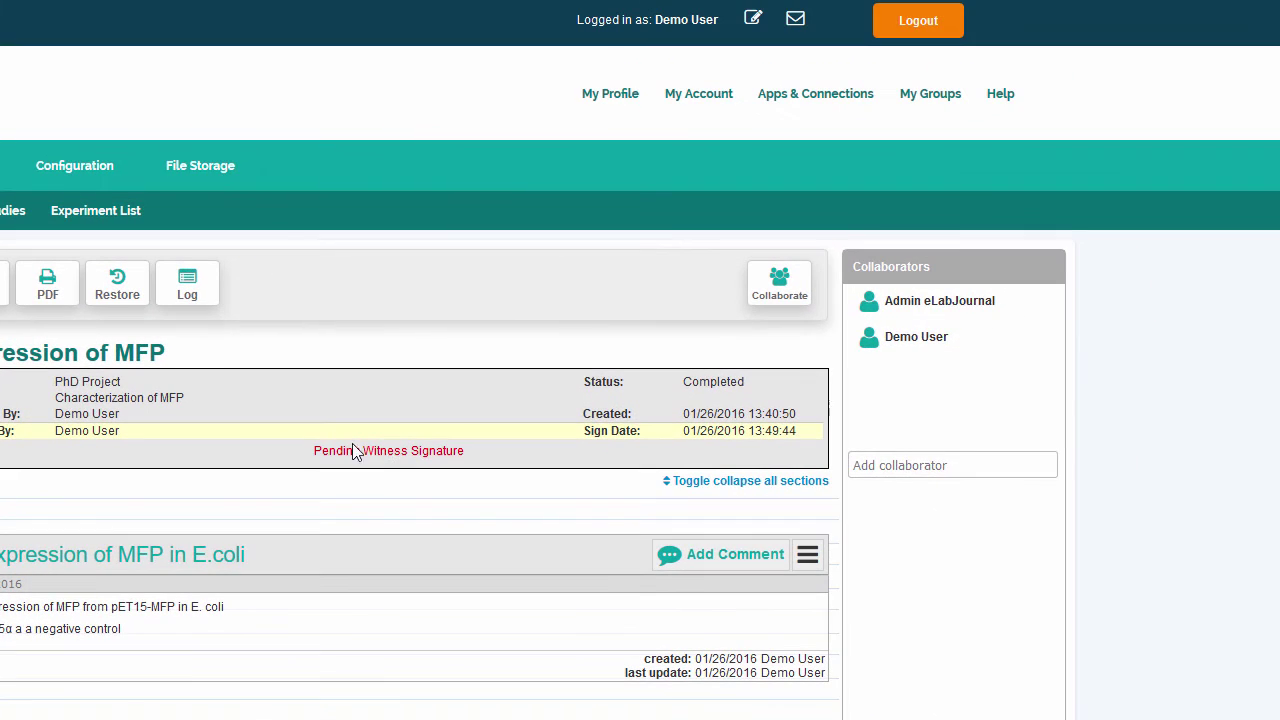
pyautogui.click(943, 462)
pyautogui.press('Down')
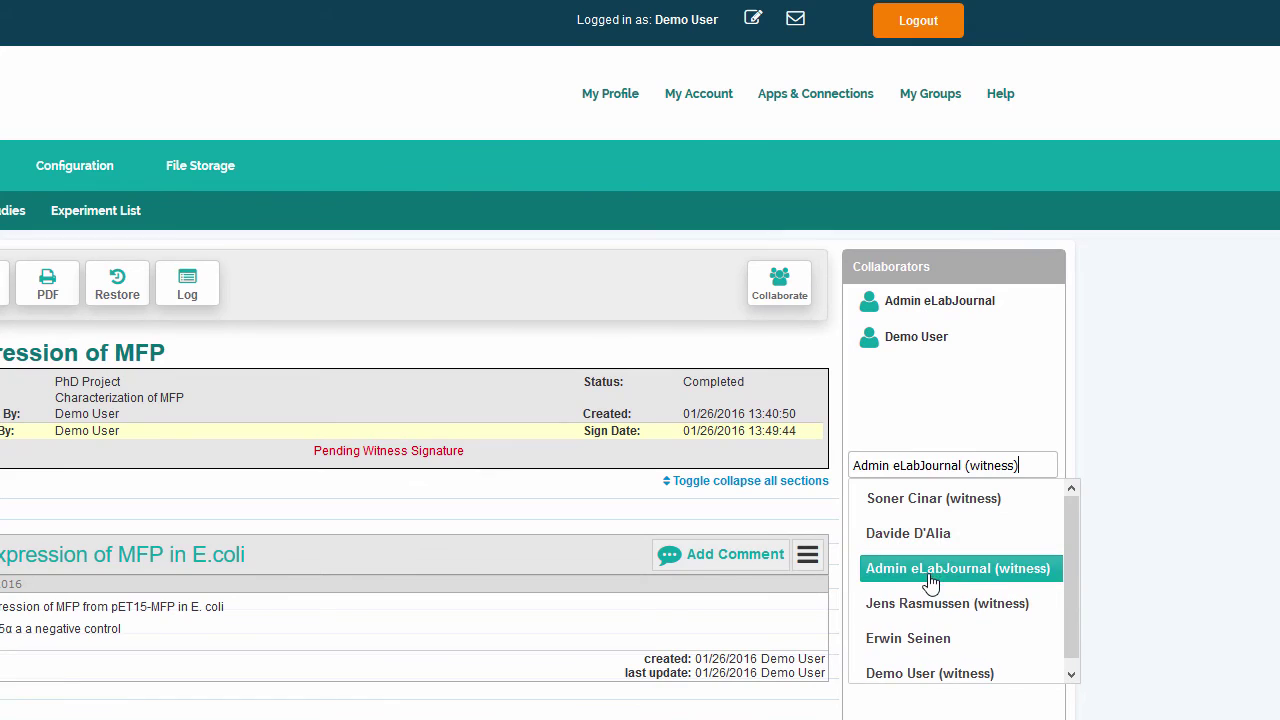
pyautogui.click(936, 640)
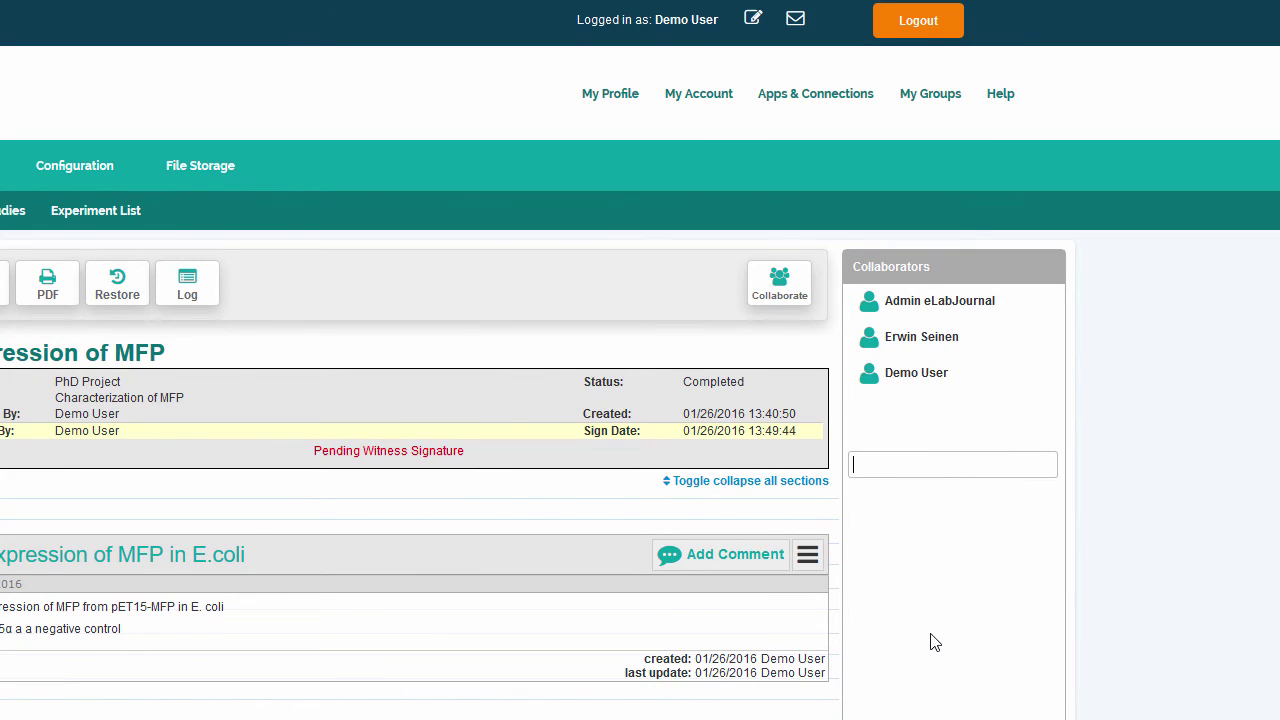